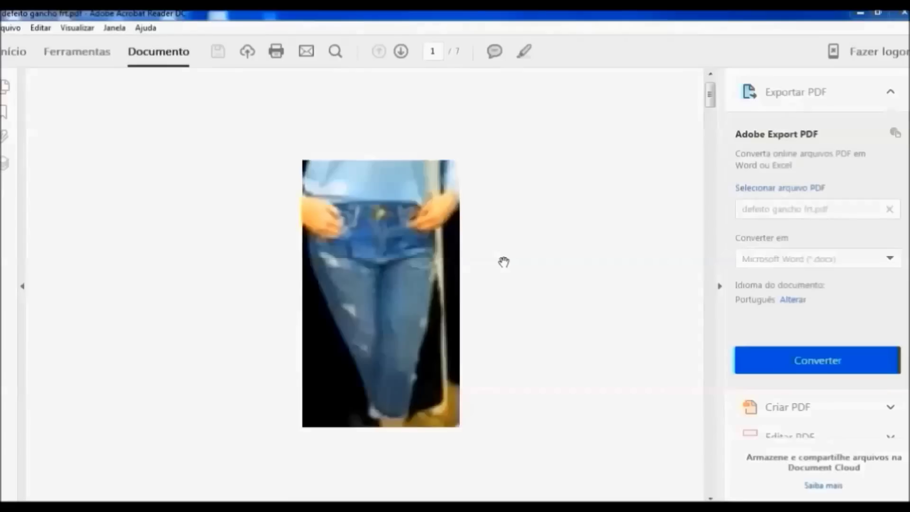
Step: Examine the front crotch area in the jeans photos on page 1 of the defeito gancho frt.pdf document
scroll(573, 266, "down", 5)
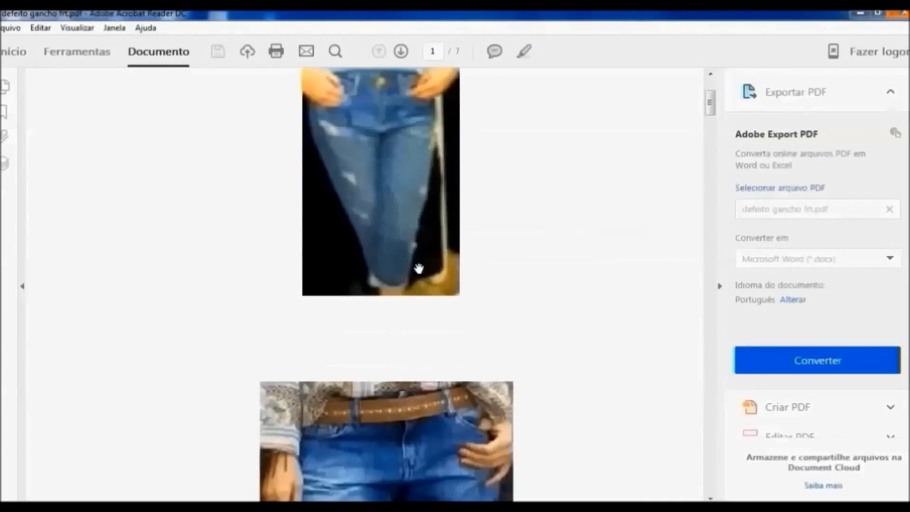
scroll(420, 269, "down", 3)
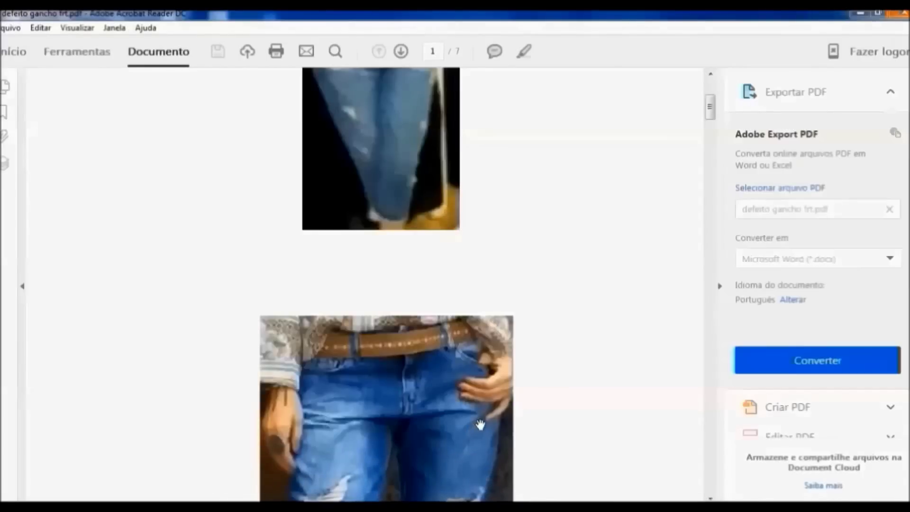
scroll(468, 275, "down", 2)
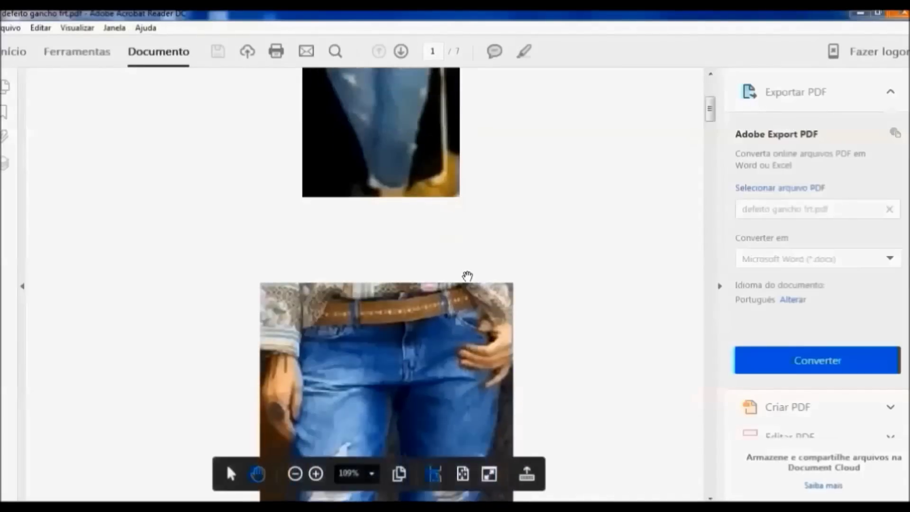
scroll(420, 378, "up", 4)
scroll(421, 377, "up", 1)
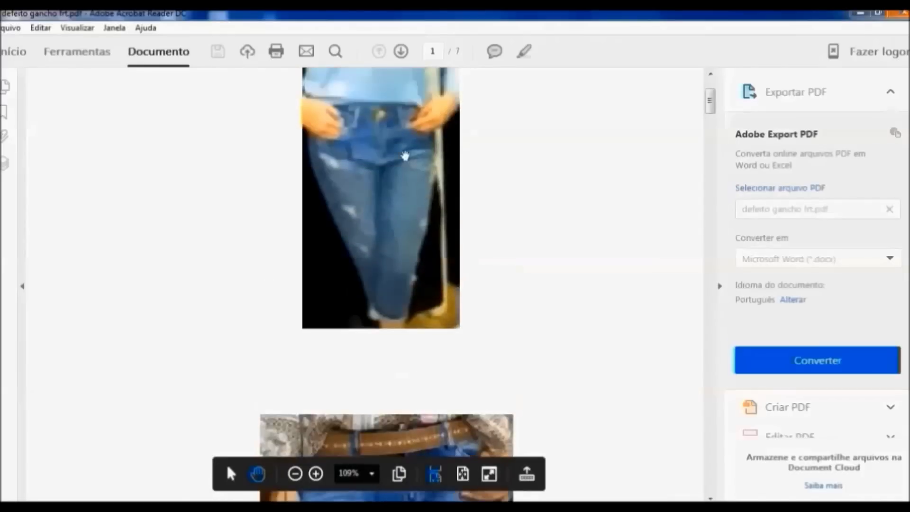
scroll(337, 321, "down", 5)
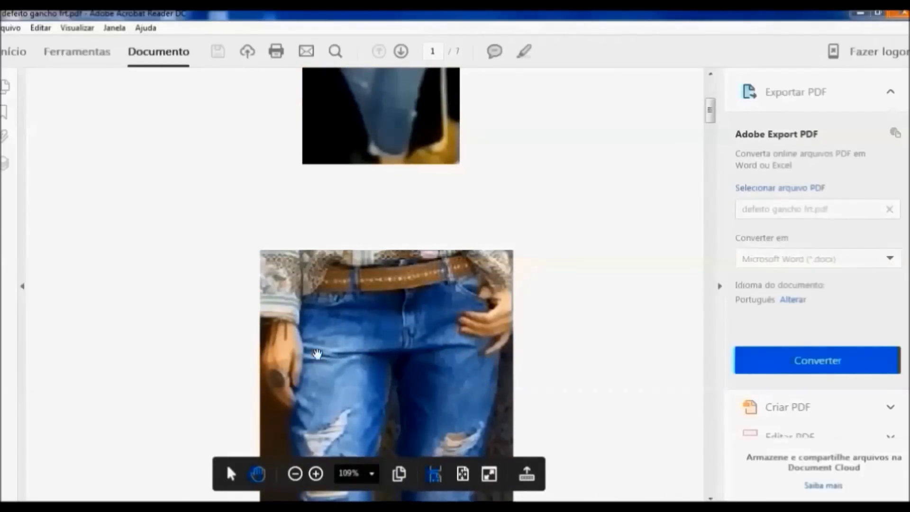
scroll(400, 220, "down", 6)
Step: Examine the crotch fit in the photos of the two denim shorts and the jeans on page 2
scroll(398, 224, "down", 15)
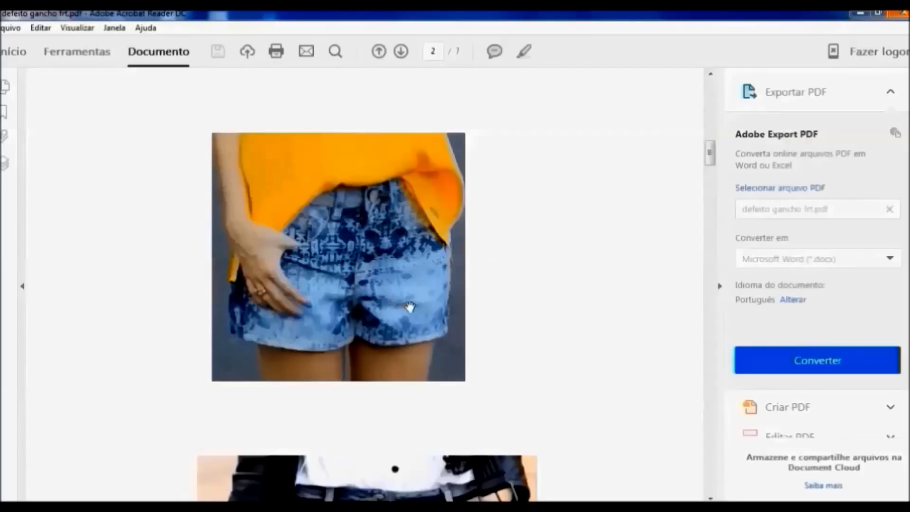
scroll(365, 223, "down", 3)
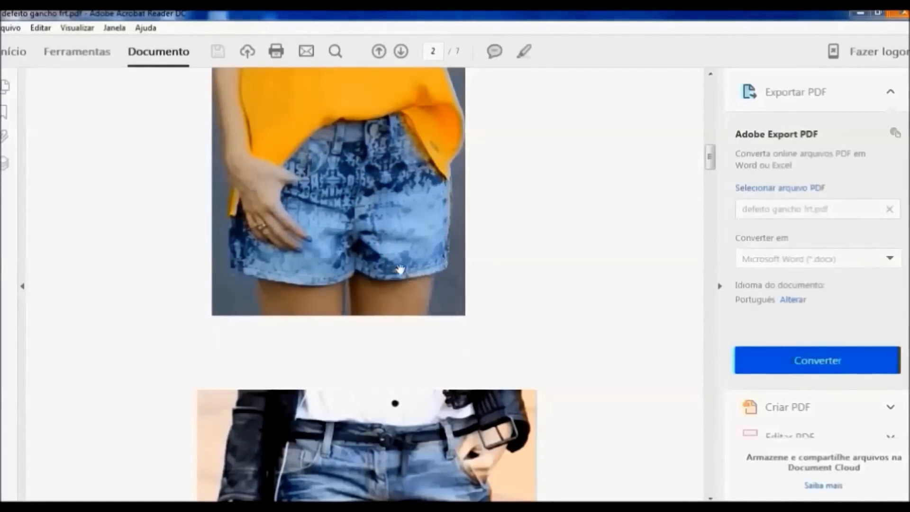
scroll(385, 232, "down", 3)
scroll(385, 235, "down", 1)
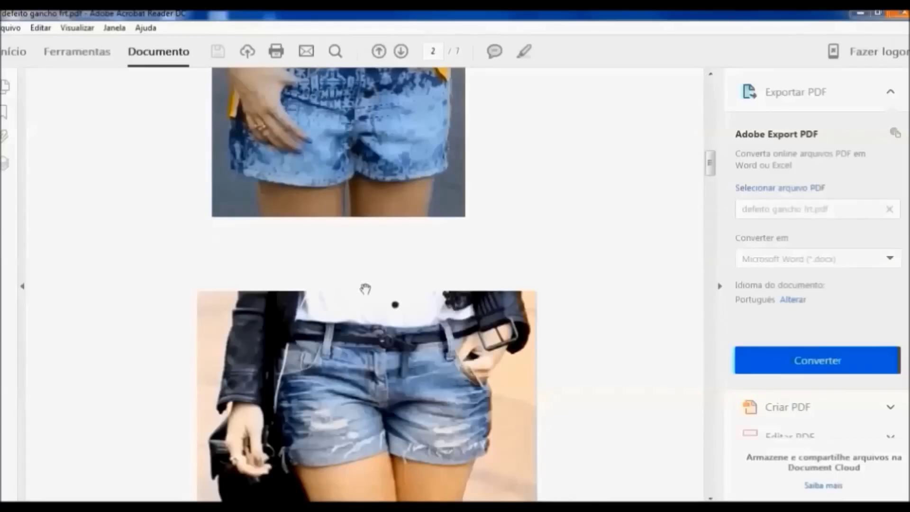
scroll(395, 323, "up", 1)
scroll(384, 143, "down", 3)
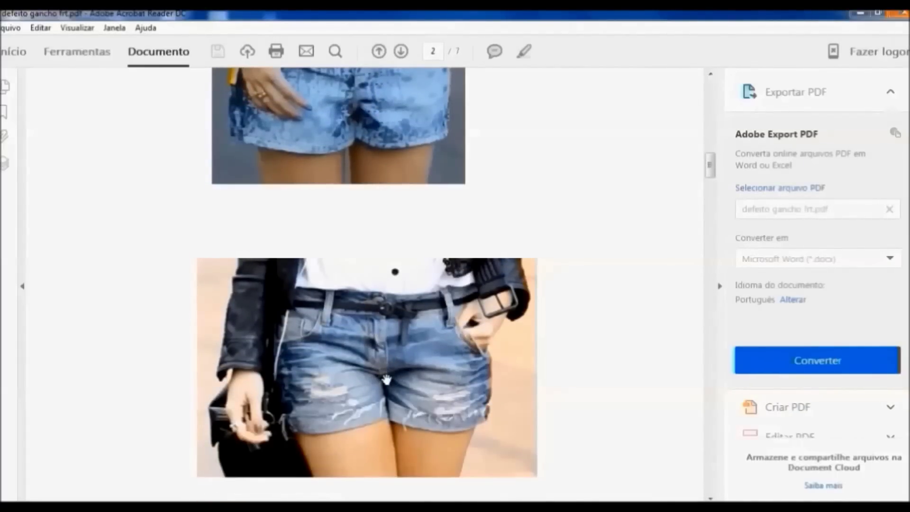
scroll(346, 210, "down", 7)
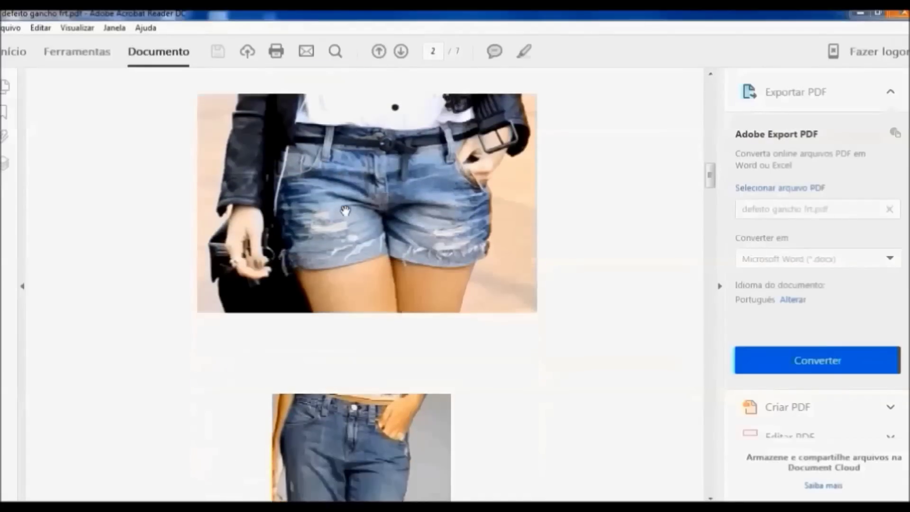
scroll(345, 210, "down", 4)
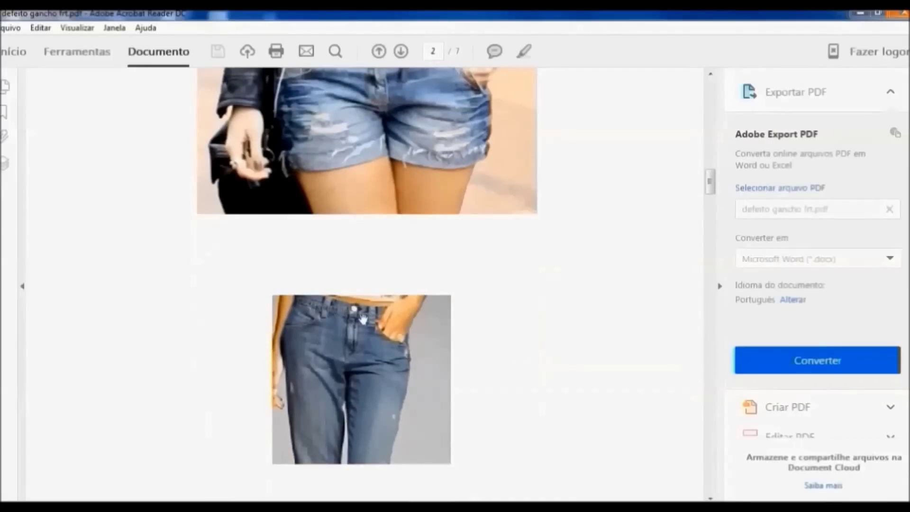
scroll(301, 201, "down", 7)
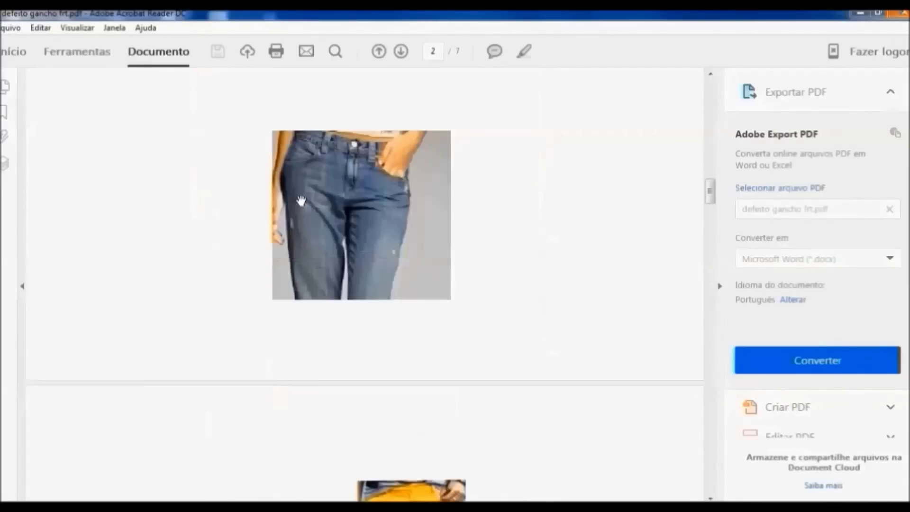
Step: Examine and compare the crotch fit of the yellow trousers and the two ripped jeans on page 3
scroll(398, 237, "down", 7)
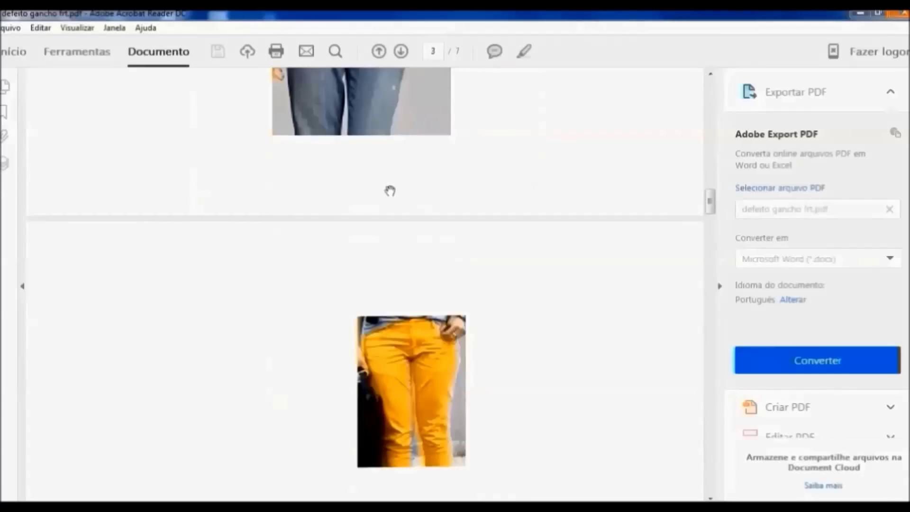
scroll(388, 196, "down", 7)
scroll(411, 369, "down", 10)
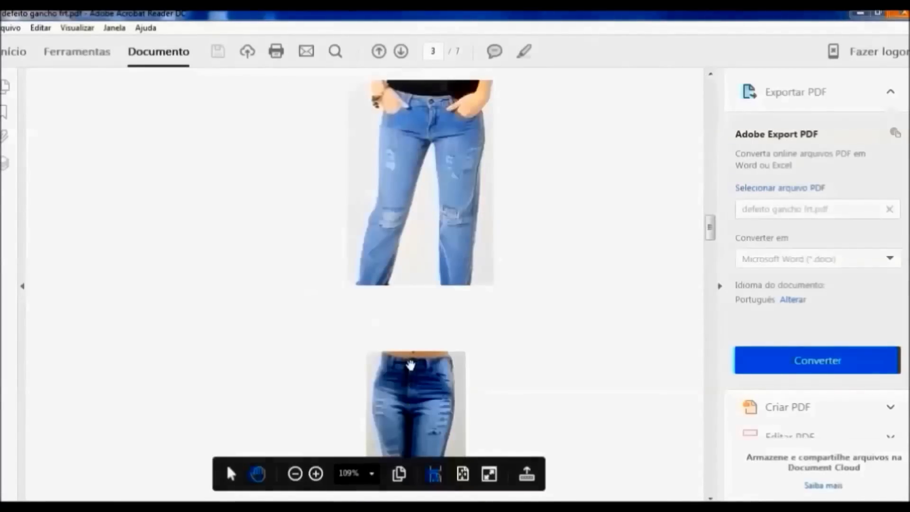
scroll(411, 361, "down", 3)
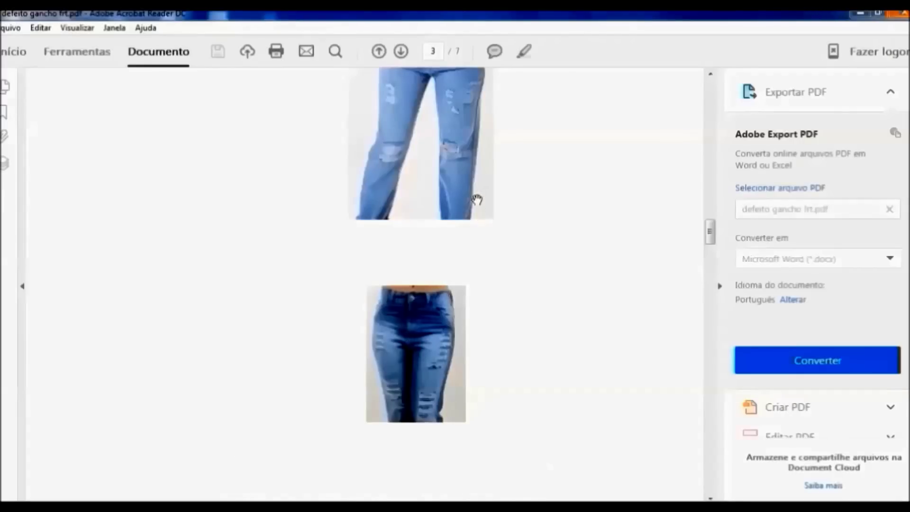
scroll(476, 198, "down", 2)
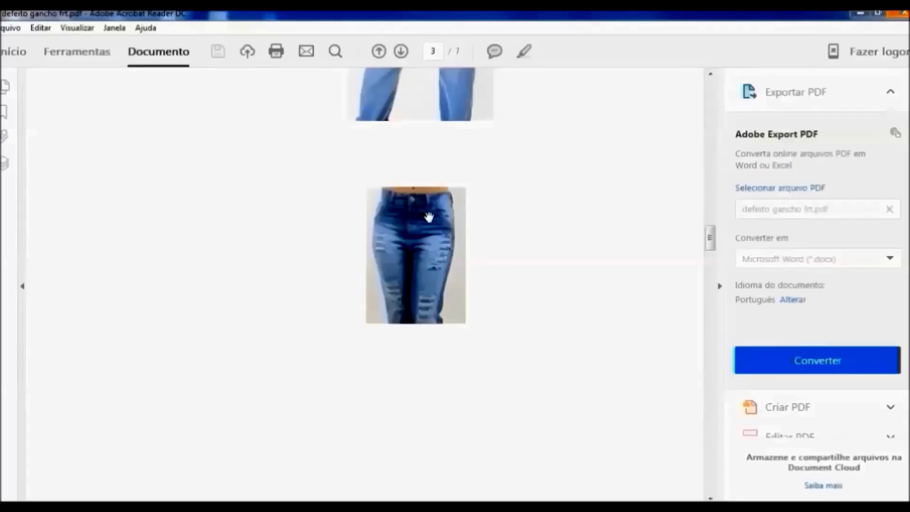
scroll(420, 234, "down", 10)
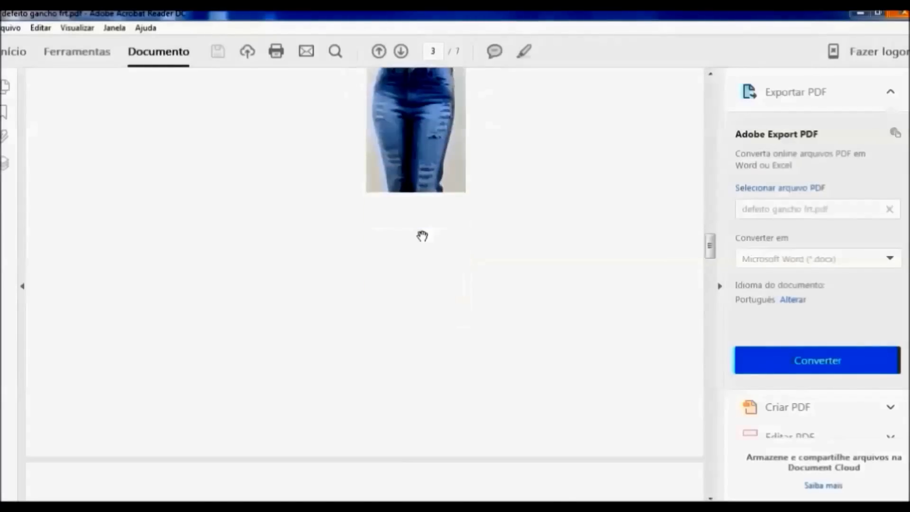
scroll(414, 231, "down", 3)
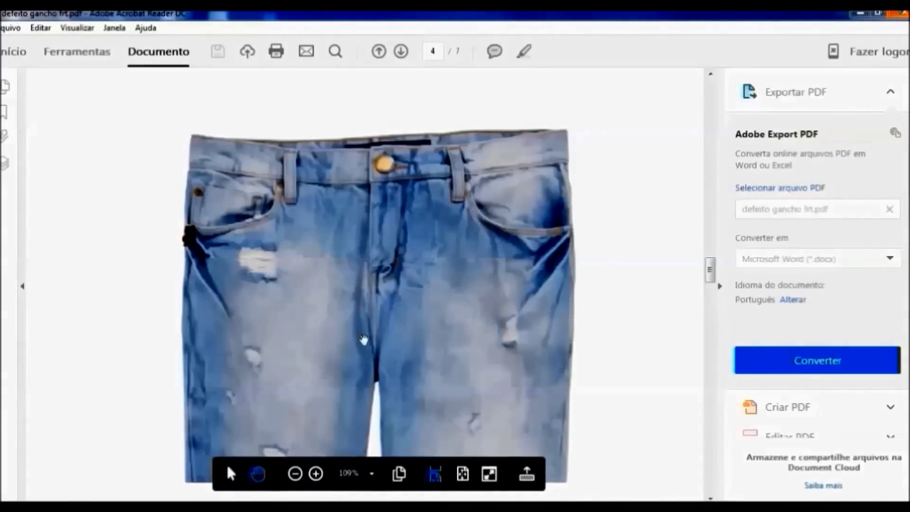
scroll(426, 294, "up", 10)
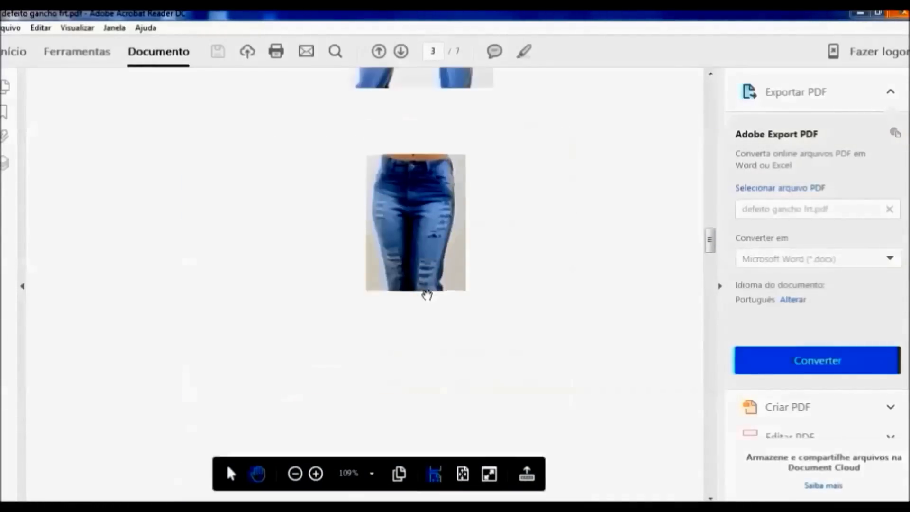
scroll(444, 216, "up", 8)
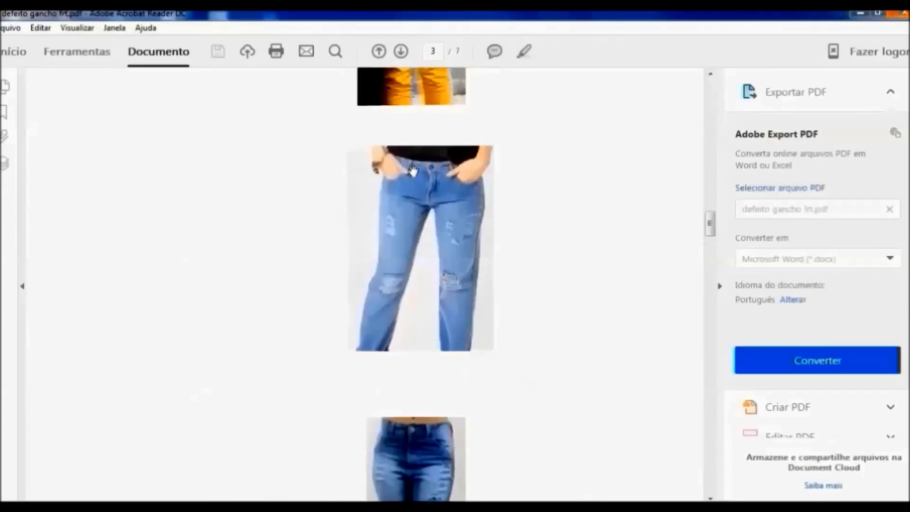
scroll(446, 200, "up", 4)
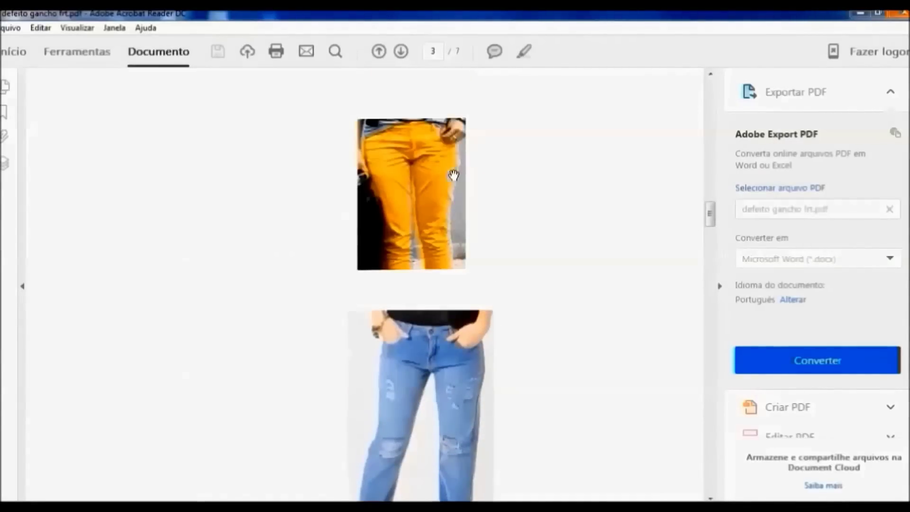
Step: Examine the front crotch area of the jeans on pages 4 and 5, through to the circular close-up
scroll(384, 190, "down", 12)
scroll(403, 199, "down", 10)
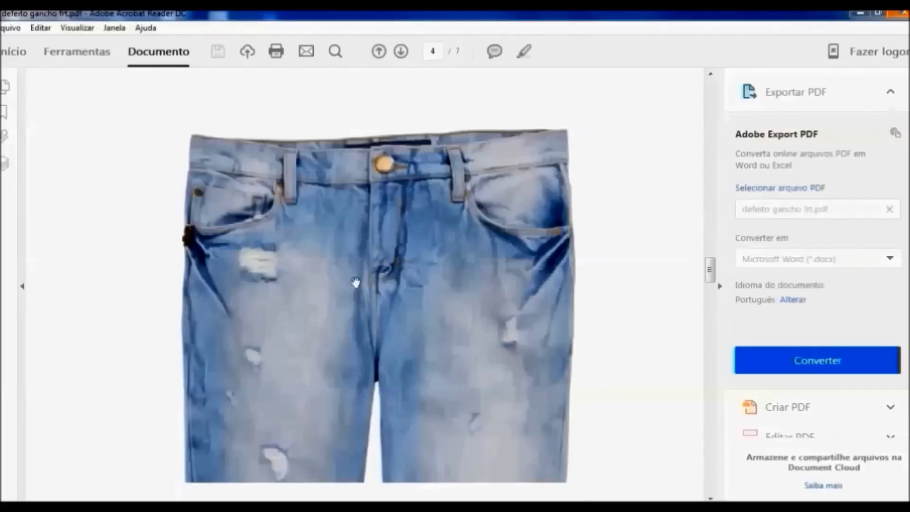
scroll(428, 323, "down", 7)
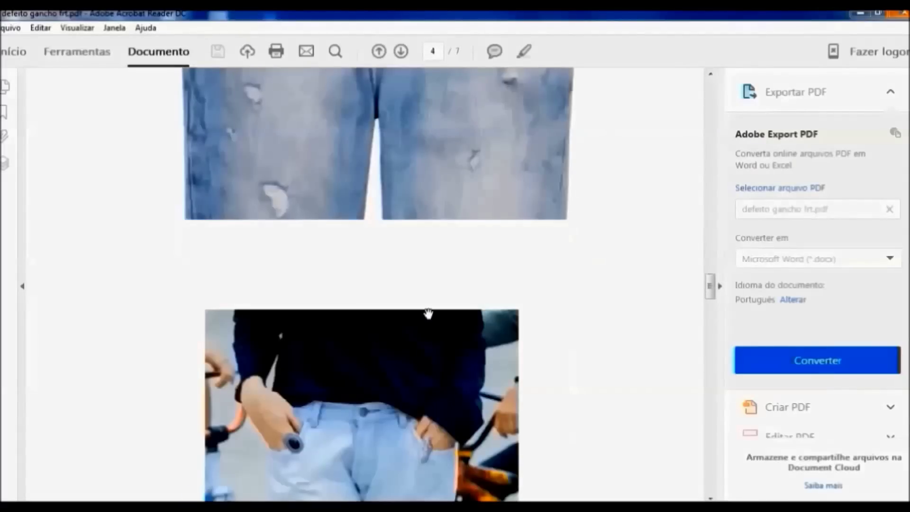
scroll(429, 313, "down", 3)
scroll(423, 226, "down", 6)
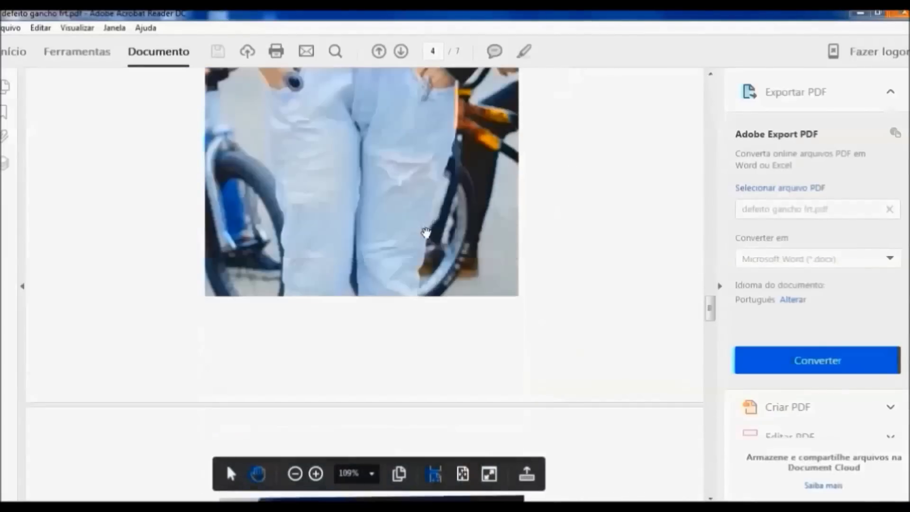
scroll(424, 235, "down", 10)
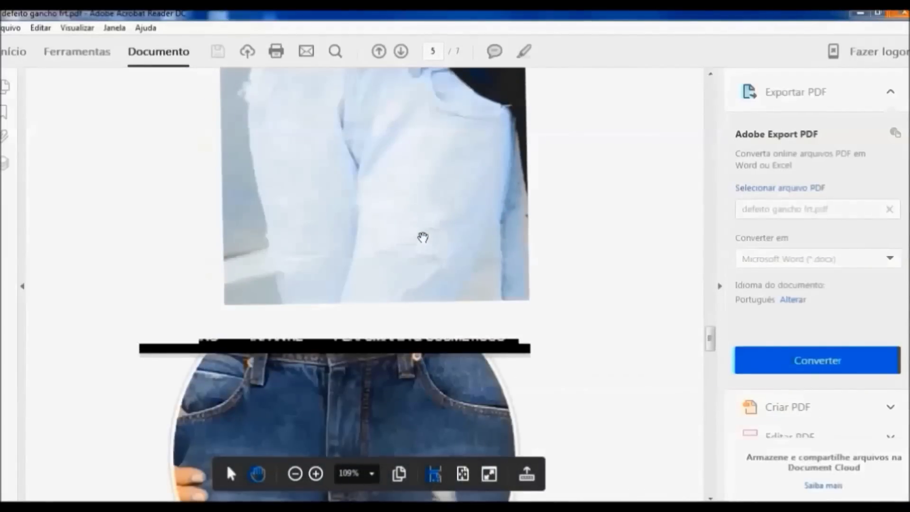
scroll(417, 213, "down", 4)
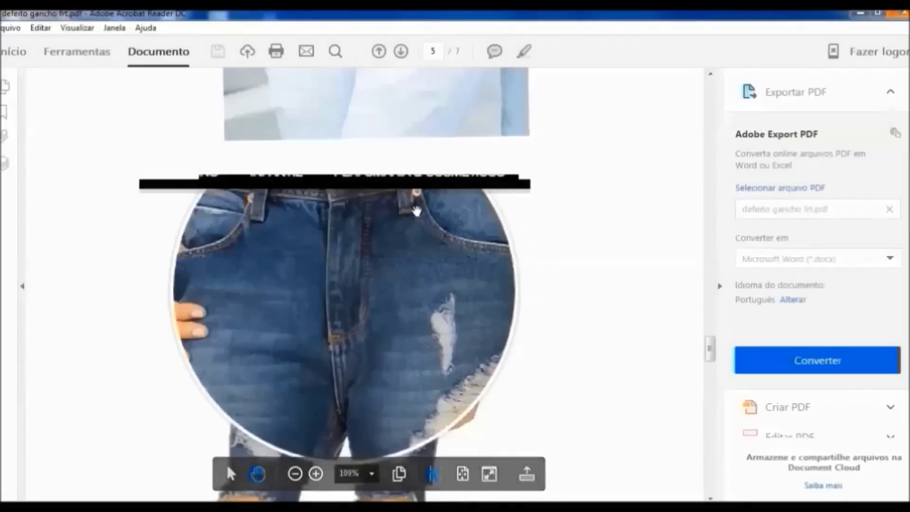
scroll(416, 211, "down", 1)
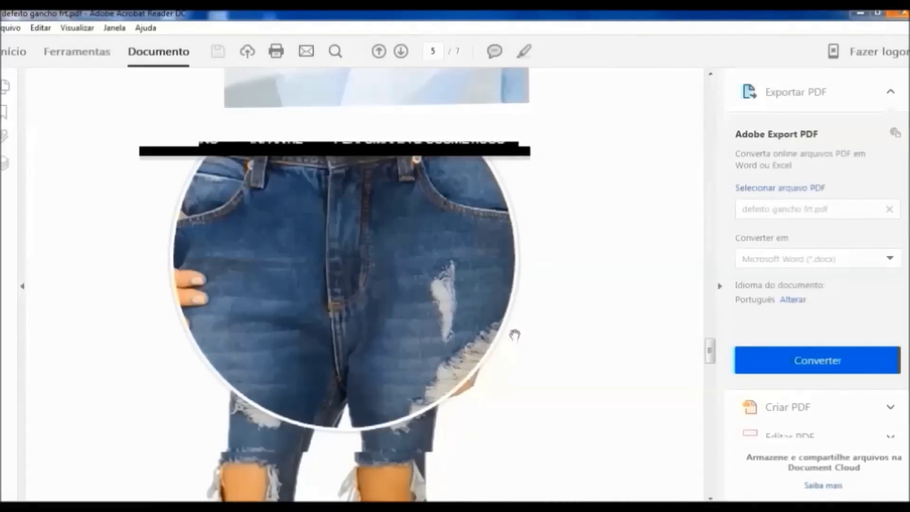
mouse_move(371, 297)
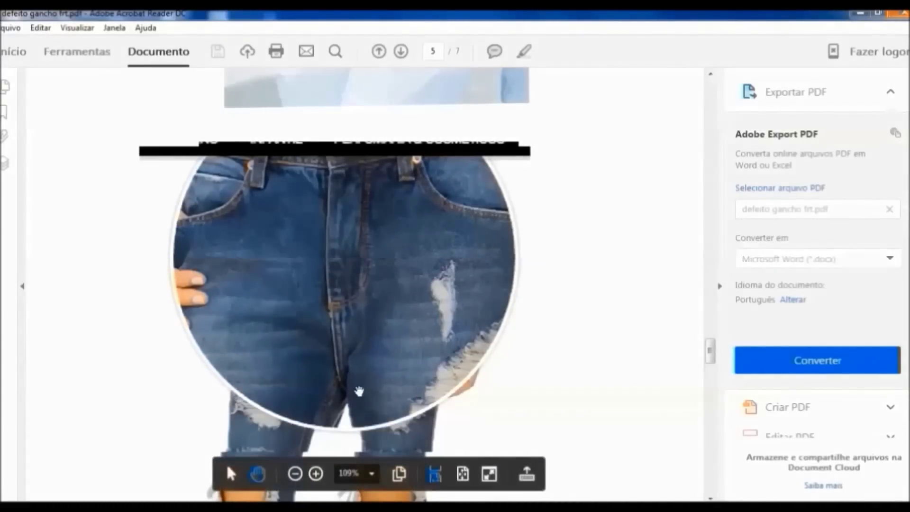
Step: Compare the circular jeans close-up and the light jeans on page 5 with the jeans photos on page 4
scroll(359, 388, "up", 8)
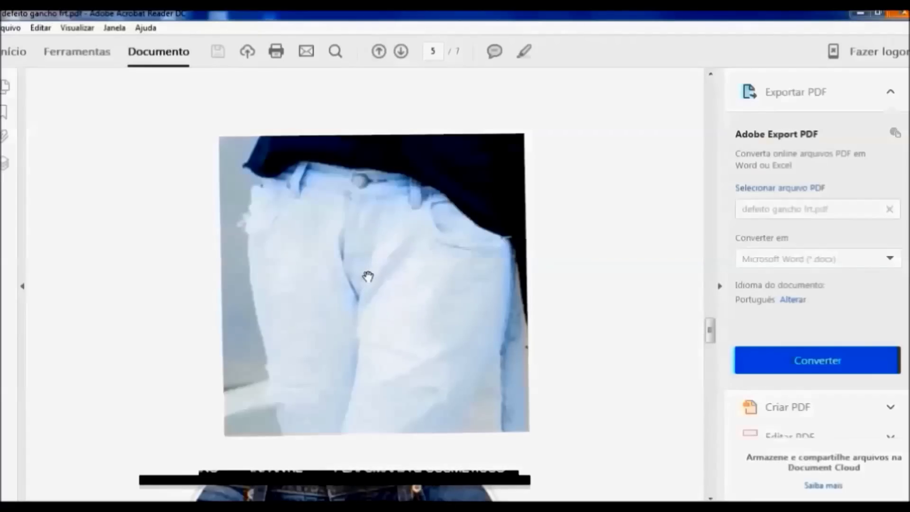
scroll(445, 201, "down", 5)
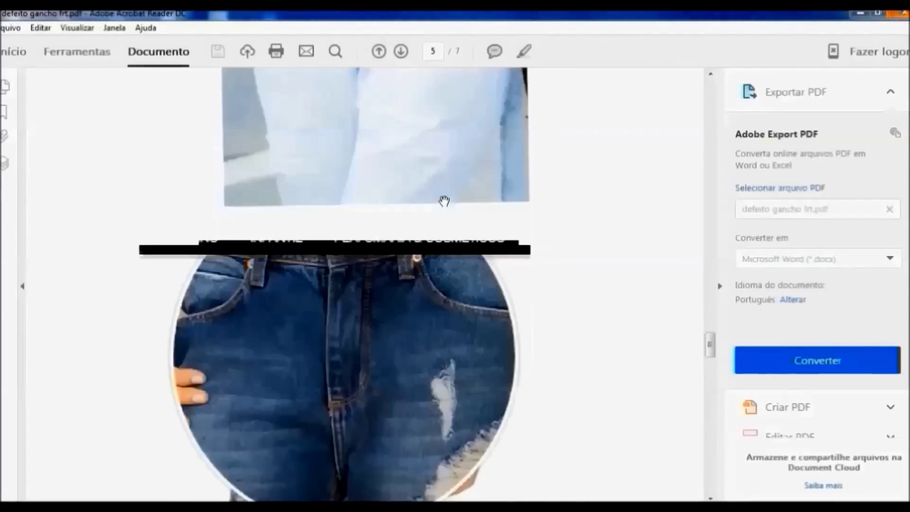
scroll(444, 201, "down", 4)
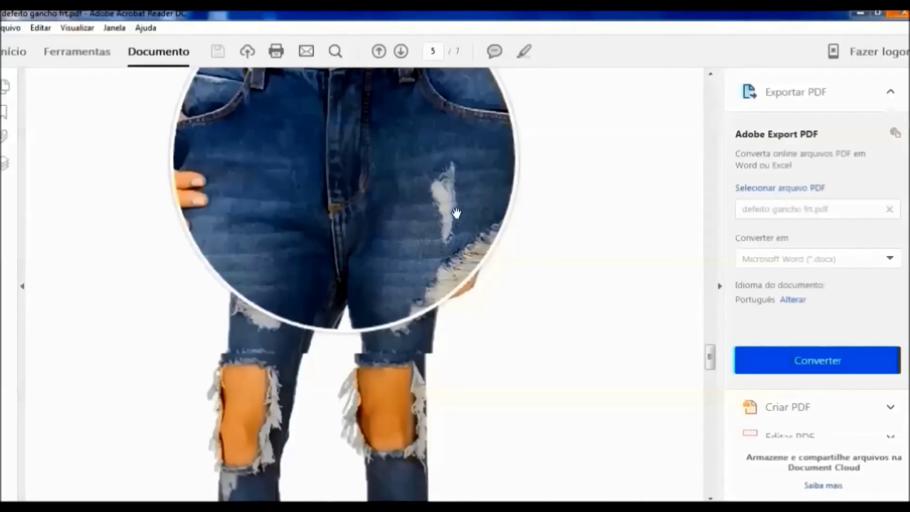
scroll(452, 221, "up", 5)
scroll(451, 223, "up", 10)
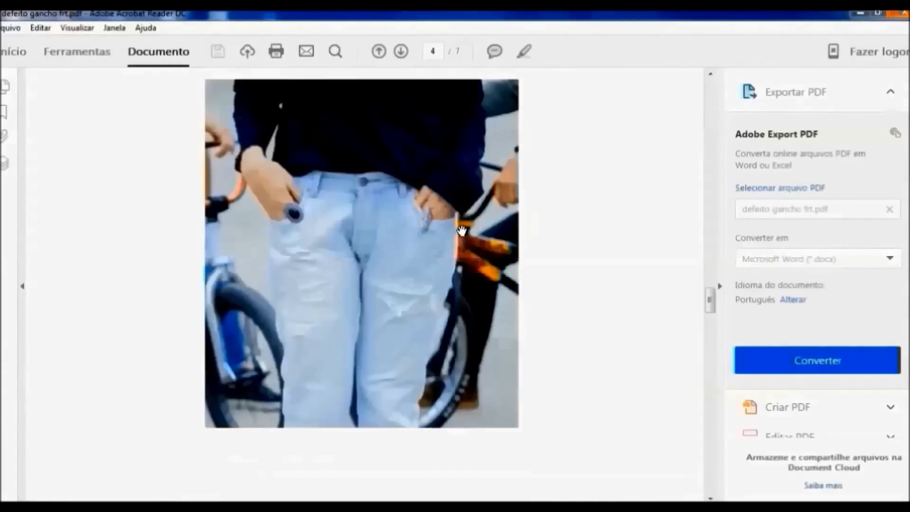
scroll(463, 232, "up", 2)
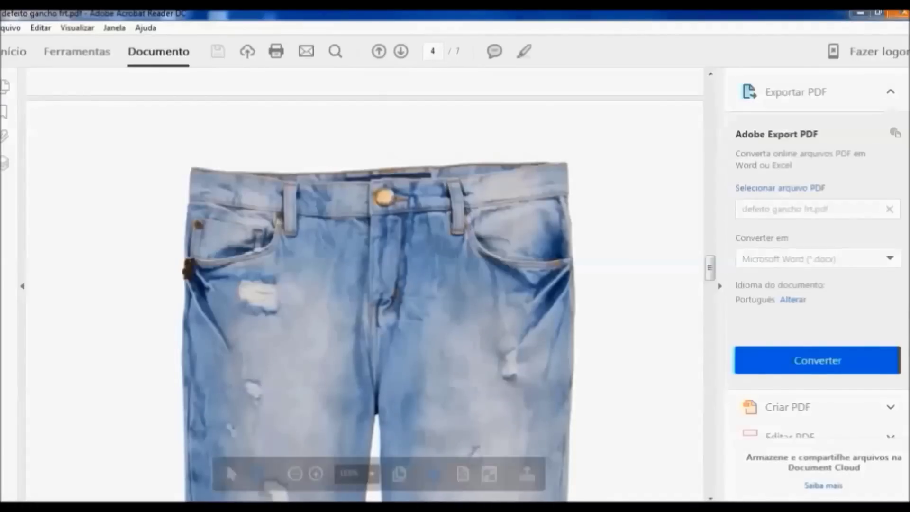
Step: Switch to Audaces Moldes, where the CALCA JEANS FEM.ads pattern is open
mouse_move(217, 508)
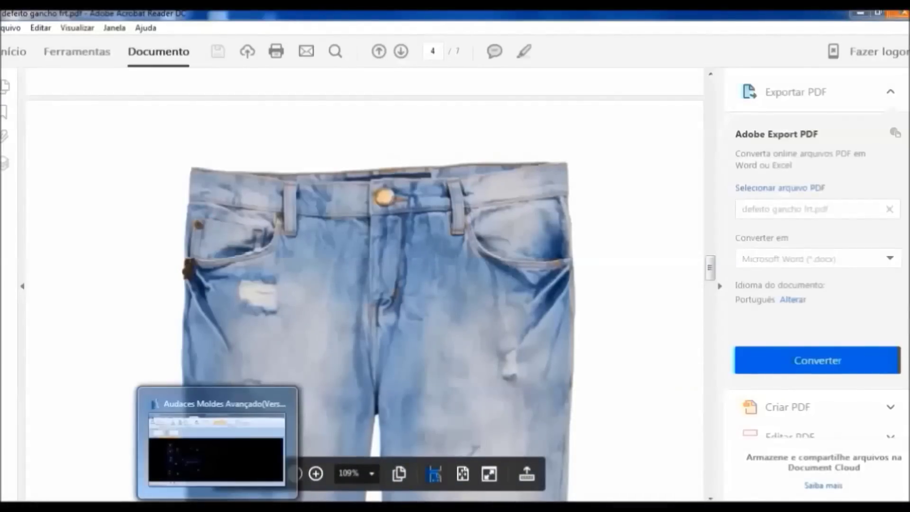
left_click(218, 507)
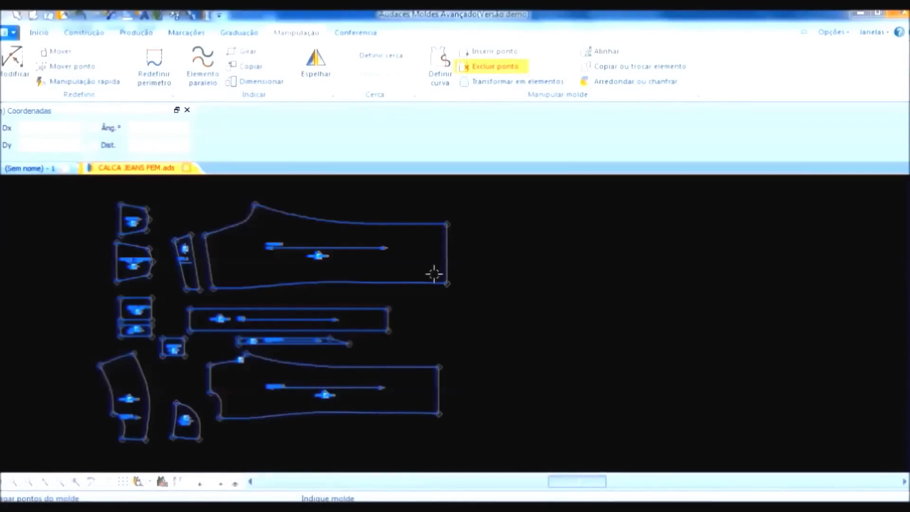
Step: Move the yellow and red front and back pattern sets up, close beneath the blue jeans pattern
scroll(506, 294, "down", 2)
scroll(289, 300, "up", 3)
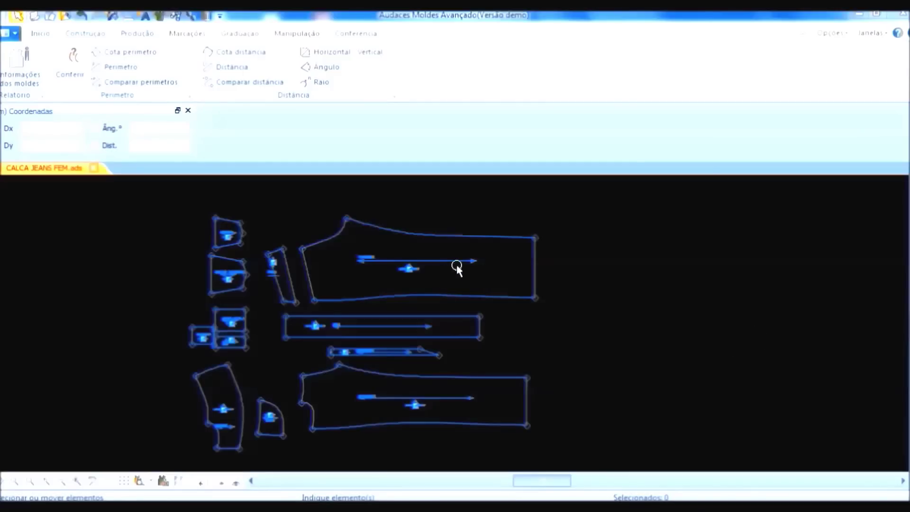
scroll(516, 285, "down", 5)
scroll(552, 355, "up", 2)
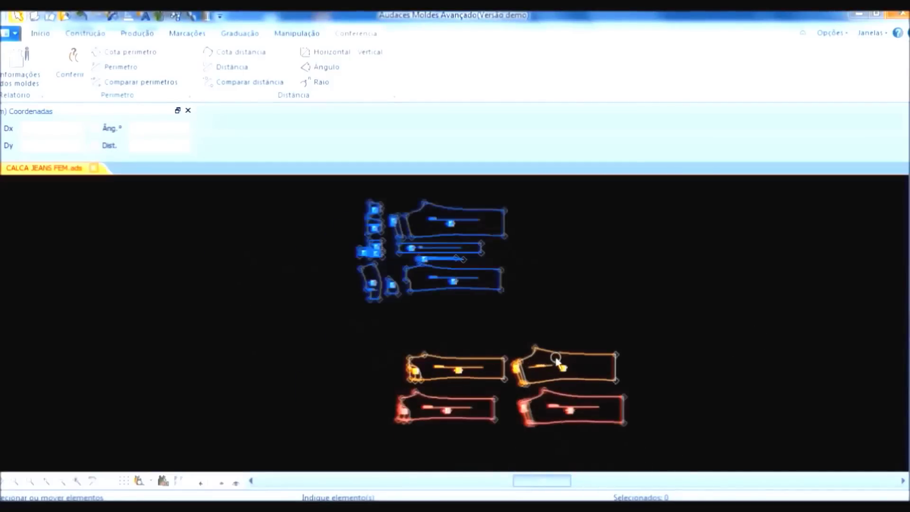
left_click_drag(364, 334, 500, 441)
left_click_drag(457, 378, 458, 327)
left_click_drag(679, 325, 513, 464)
left_click_drag(548, 429, 545, 373)
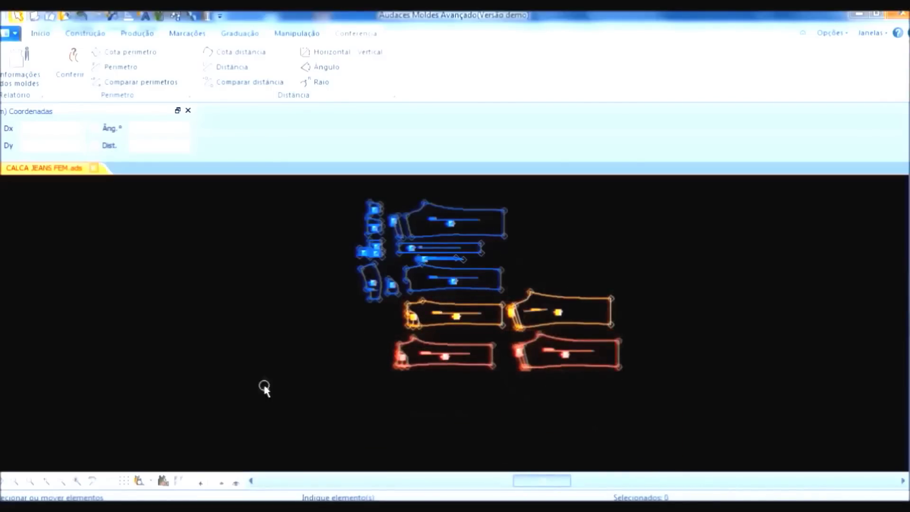
Step: Overlay the yellow front and its pocket facing on the blue front to compare the crotch curves, and undo the move
scroll(264, 385, "down", 2)
scroll(446, 306, "up", 1)
scroll(446, 309, "up", 1)
scroll(270, 405, "up", 2)
left_click_drag(304, 298, 518, 372)
left_click_drag(457, 352, 455, 283)
scroll(341, 240, "up", 1)
scroll(350, 208, "up", 3)
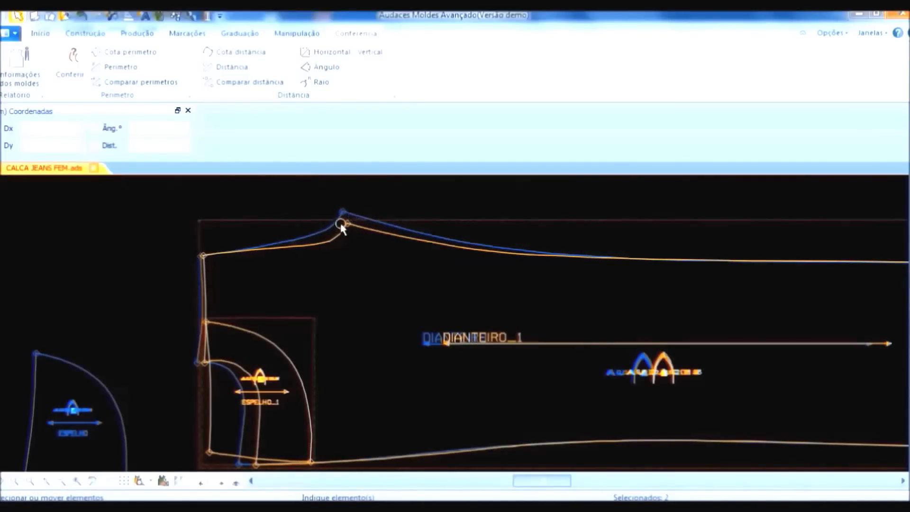
scroll(335, 226, "down", 2)
scroll(334, 226, "down", 2)
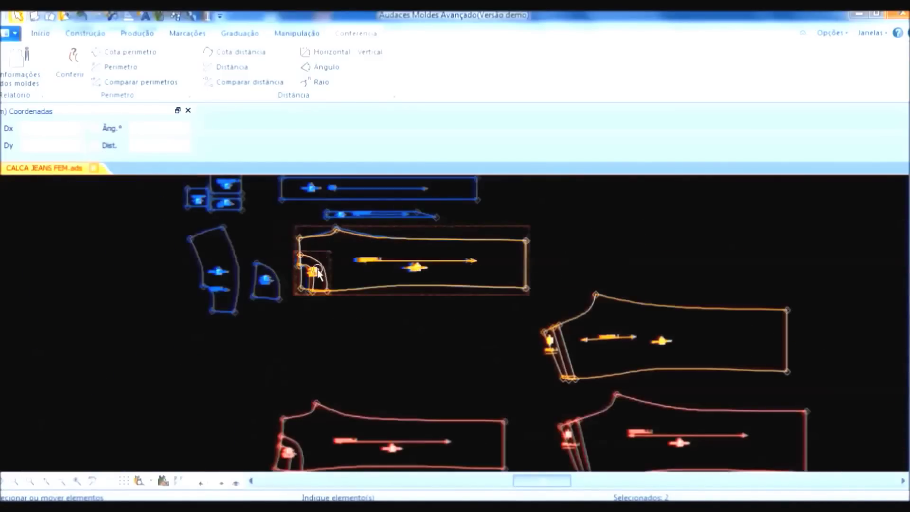
scroll(335, 234, "down", 1)
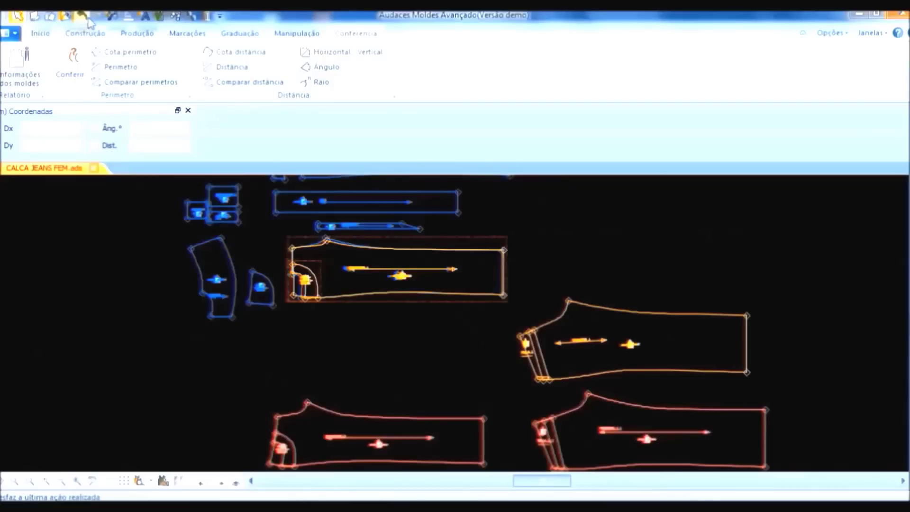
left_click(90, 23)
Step: Compare the crotch curve of the red front with the blue front by overlaying them, and return the red front to its place
scroll(329, 349, "down", 2)
left_click(397, 434)
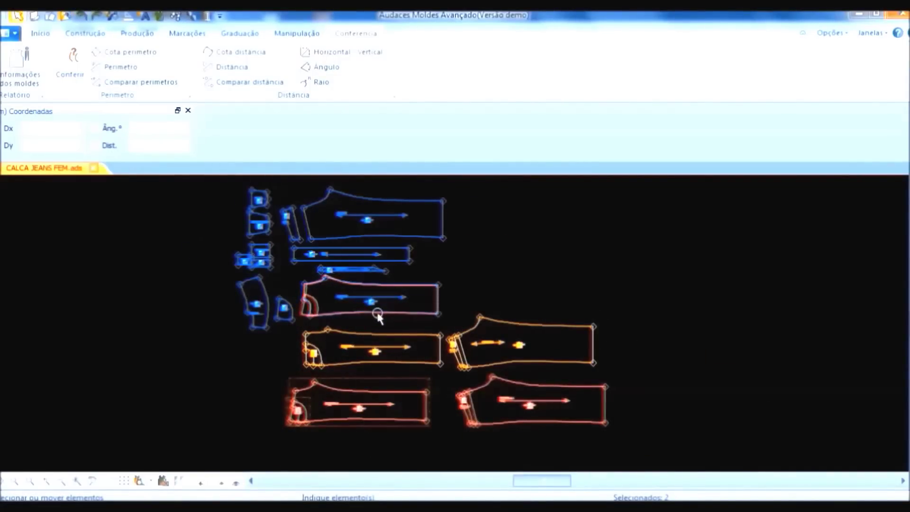
scroll(372, 309, "up", 3)
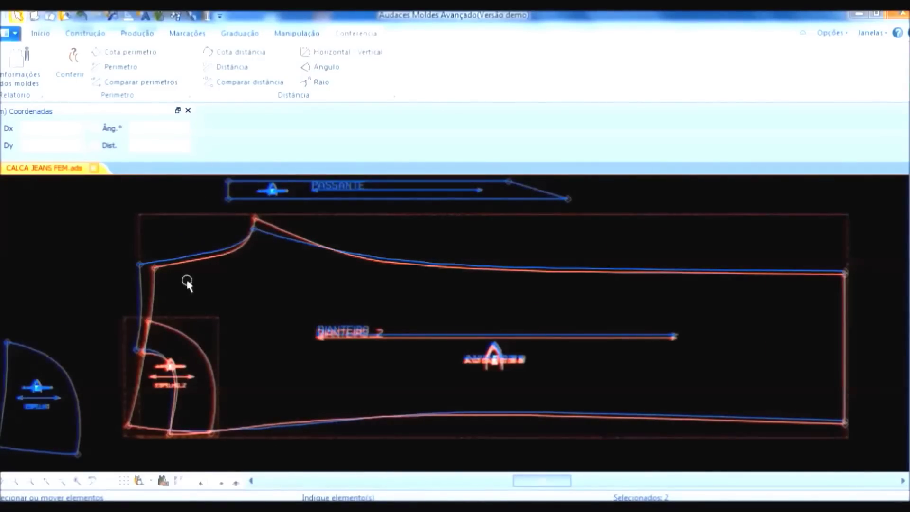
scroll(321, 287, "down", 3)
scroll(307, 311, "down", 2)
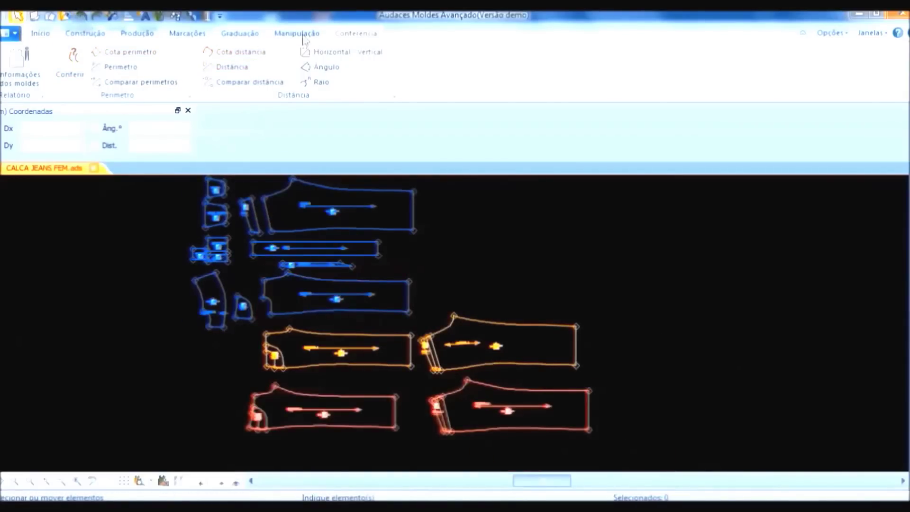
Step: Measure the perimeter of the front crotch curve on the blue front piece
left_click(120, 66)
left_click(274, 284)
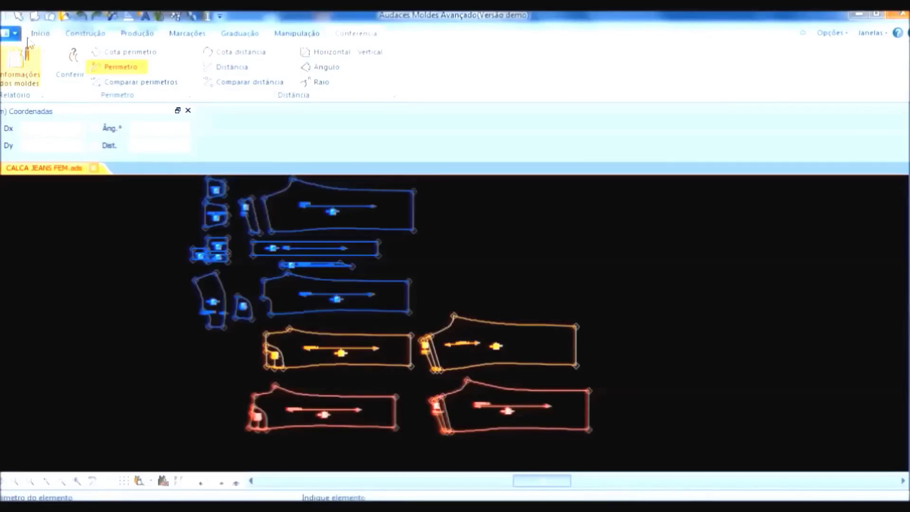
left_click(18, 18)
Step: Move all the yellow and red pattern pieces together down, away from the blue pattern
left_click_drag(648, 302, 291, 447)
left_click_drag(320, 328, 320, 426)
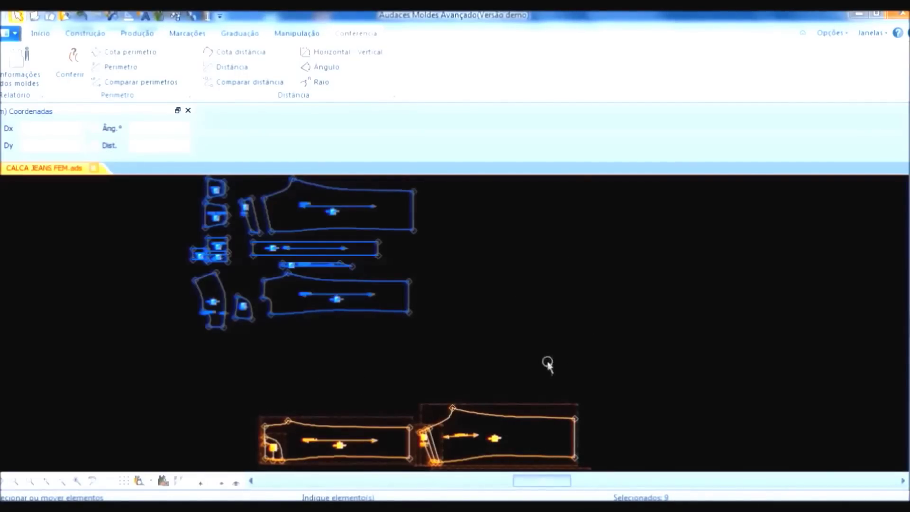
scroll(417, 380, "down", 3)
scroll(404, 339, "up", 2)
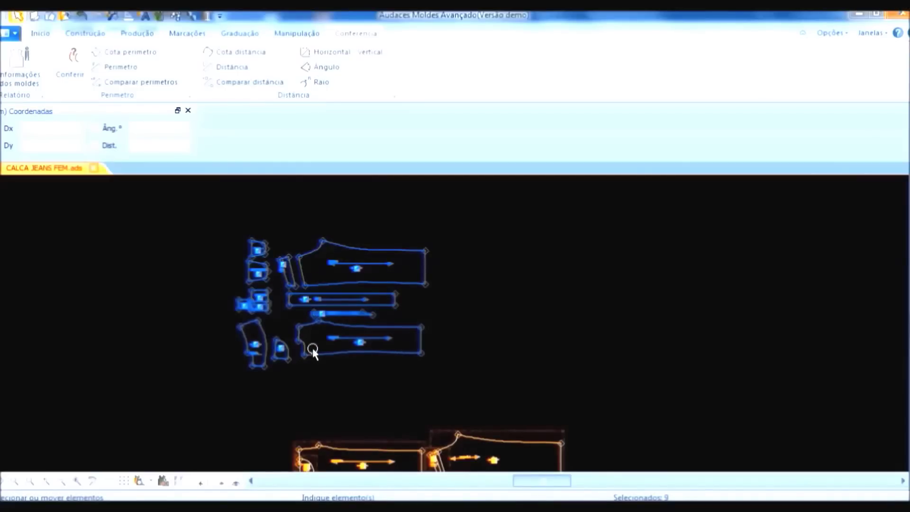
Step: Examine and compare the front crotch shapes of the blue, yellow and red jeans patterns
scroll(356, 286, "down", 2)
scroll(350, 392, "up", 3)
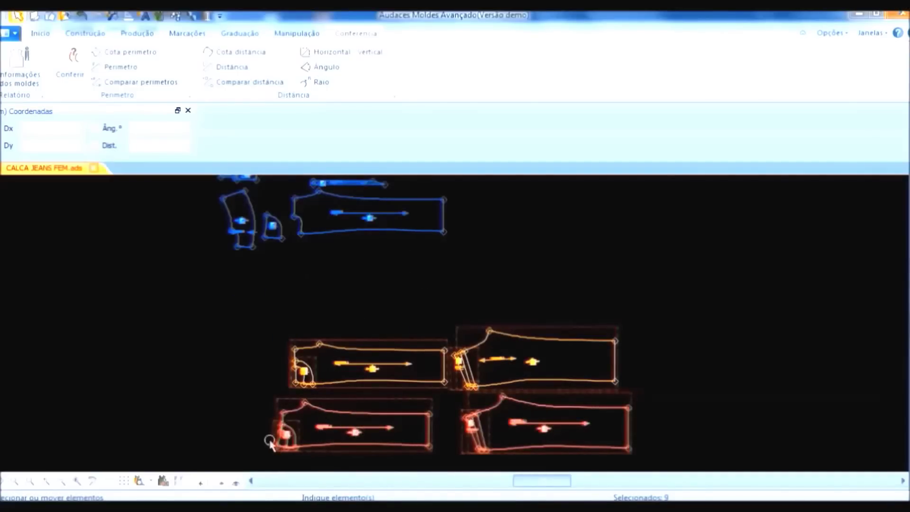
scroll(348, 247, "down", 2)
scroll(349, 244, "up", 2)
scroll(349, 247, "down", 2)
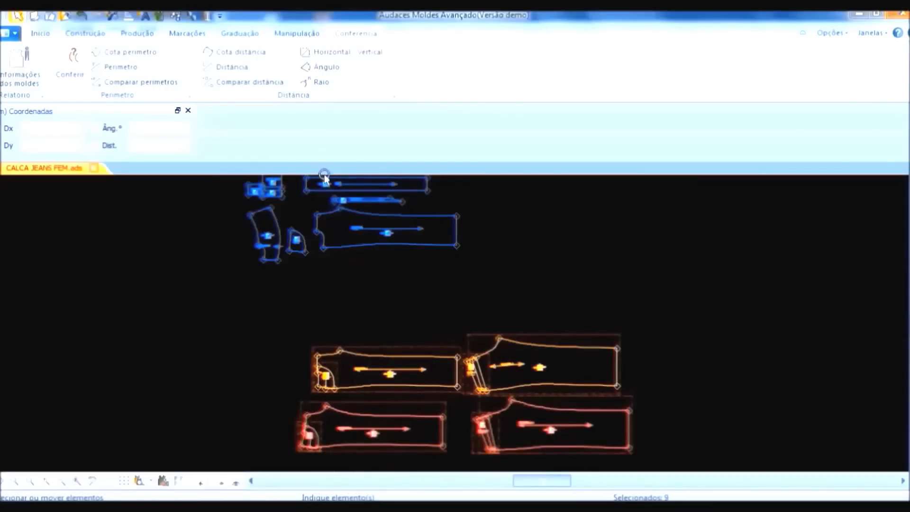
scroll(326, 221, "up", 3)
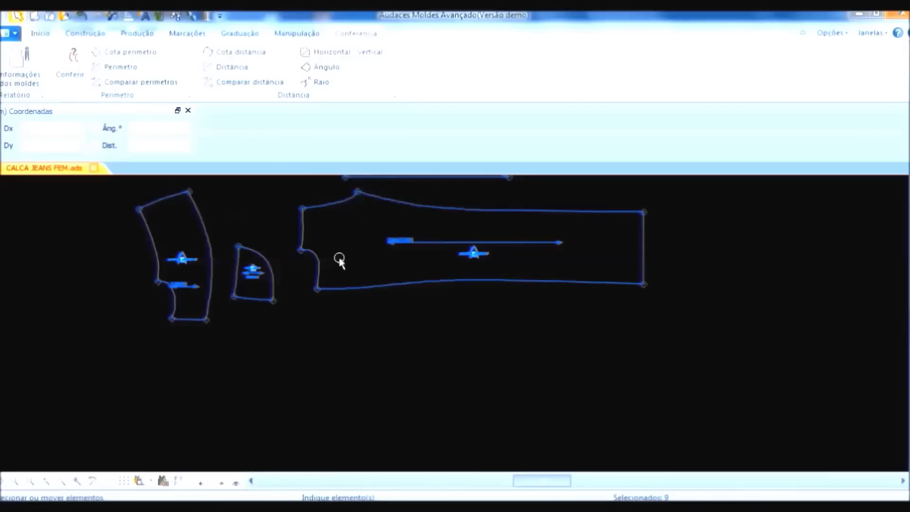
scroll(383, 275, "down", 3)
scroll(382, 397, "up", 3)
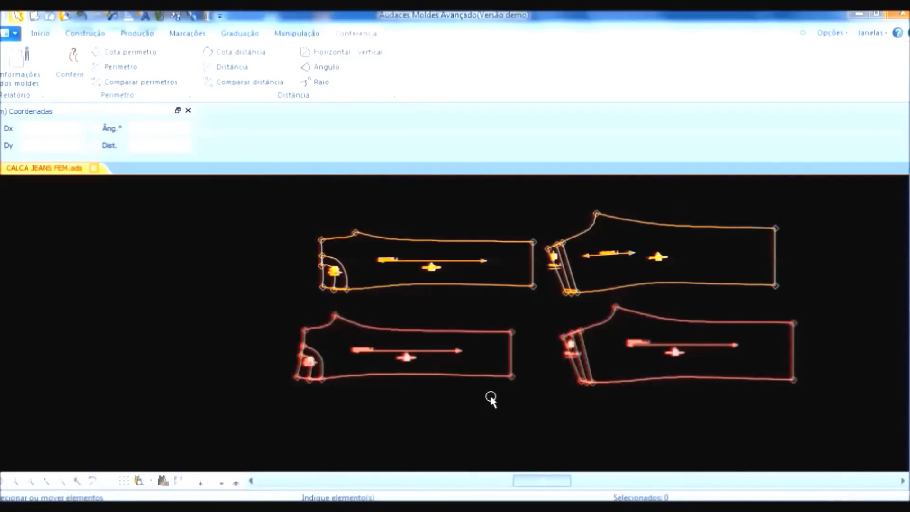
scroll(432, 405, "down", 3)
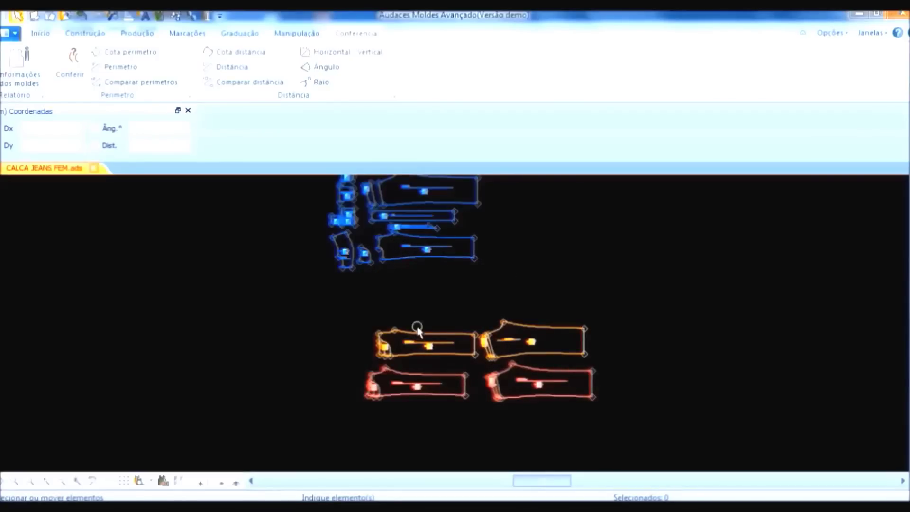
scroll(417, 325, "down", 2)
scroll(417, 223, "up", 3)
scroll(410, 358, "up", 2)
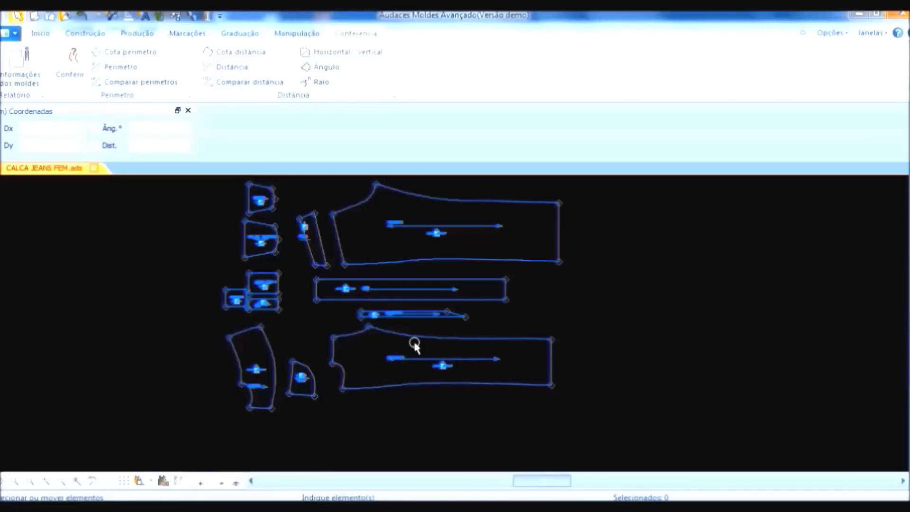
Step: Place the blue ESPELHO pocket facing into the pocket opening of the blue front piece
left_click(371, 331)
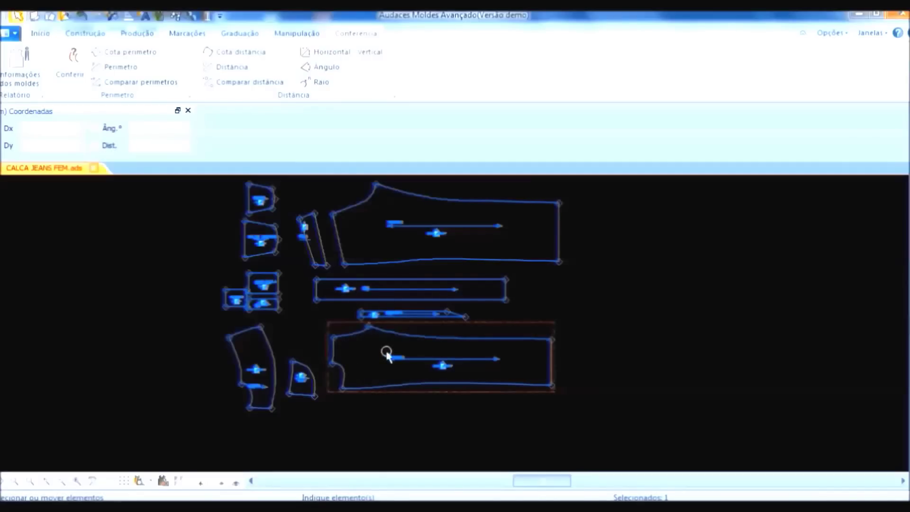
left_click(317, 392)
scroll(319, 391, "up", 3)
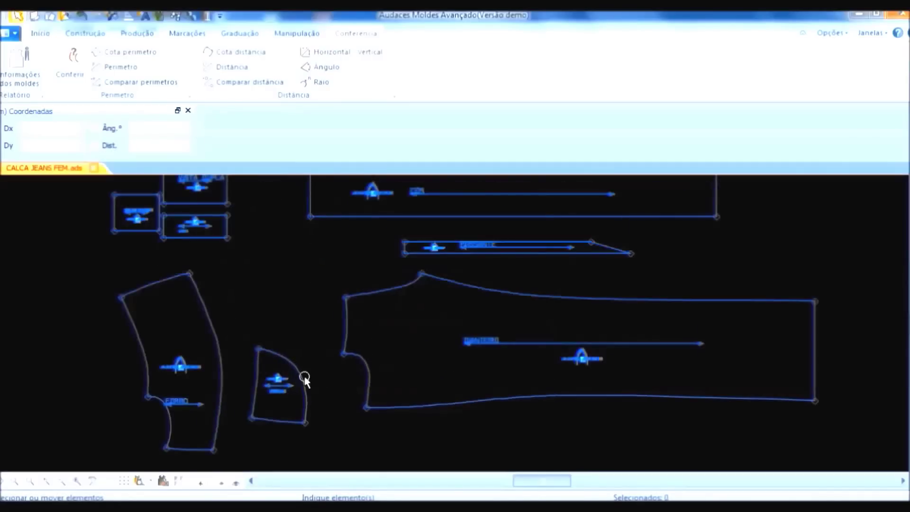
left_click_drag(308, 385, 395, 368)
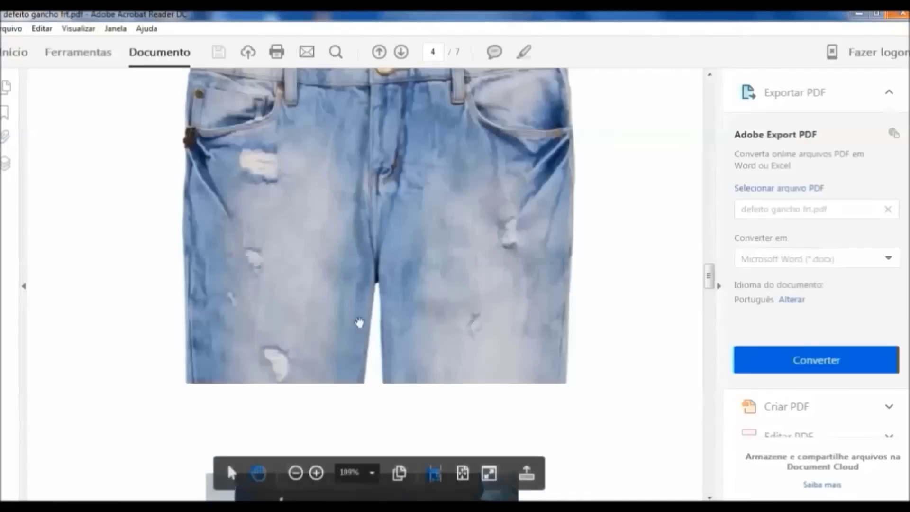
Step: In defeito gancho frt.pdf in Acrobat Reader, review the crotch fit photos from page 4 back to page 2
scroll(378, 332, "up", 5)
scroll(378, 325, "up", 5)
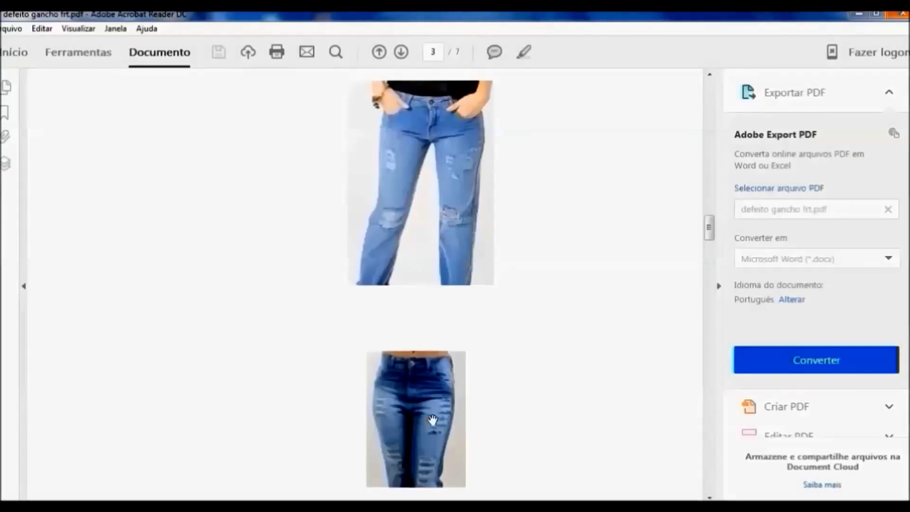
scroll(430, 151, "up", 2)
scroll(430, 151, "up", 6)
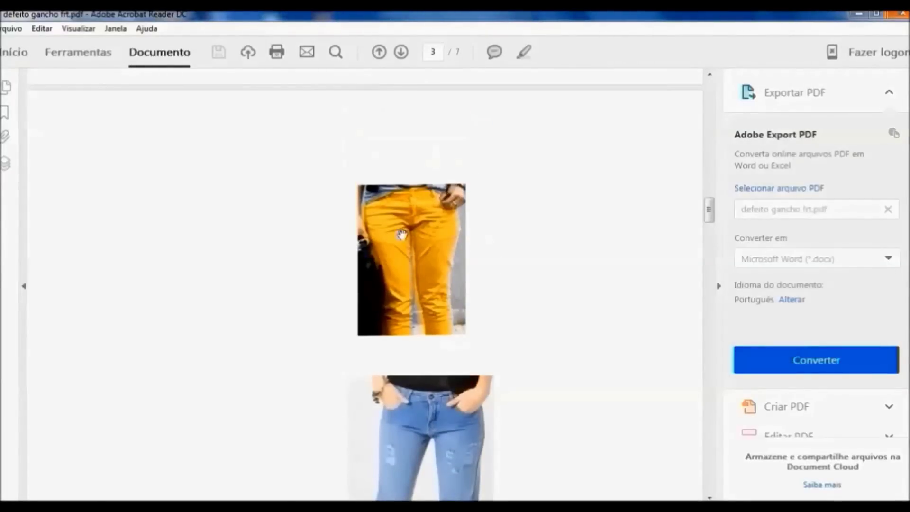
scroll(417, 223, "up", 3)
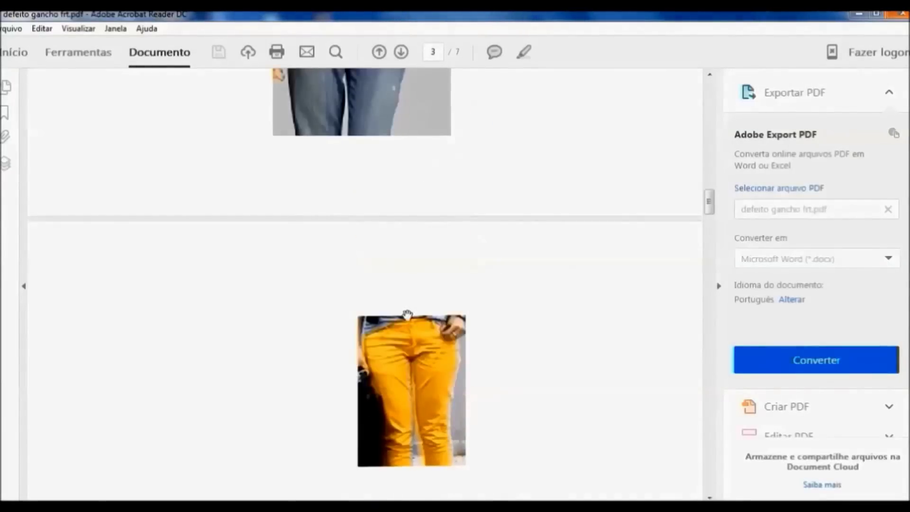
scroll(407, 315, "up", 3)
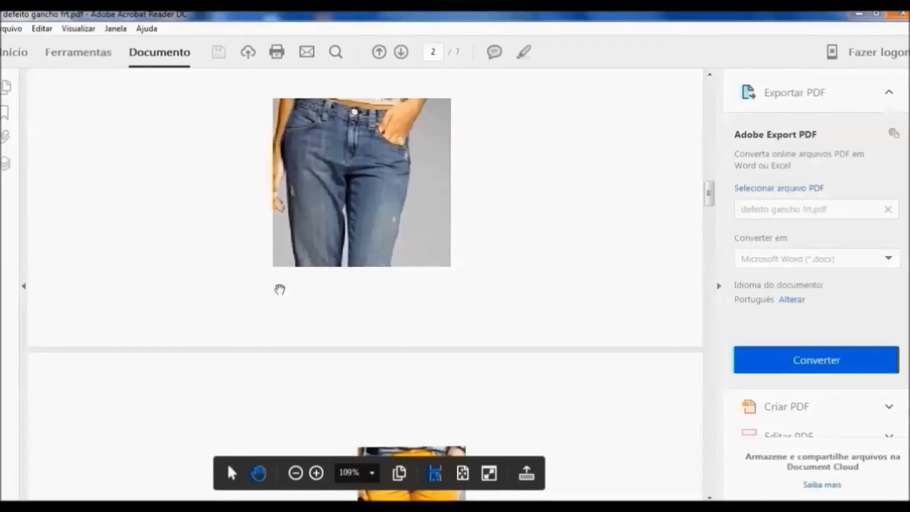
Step: Switch back to Audaces Moldes and toggle the dotted highlighting of original pattern outlines after modification
key("alt+Tab")
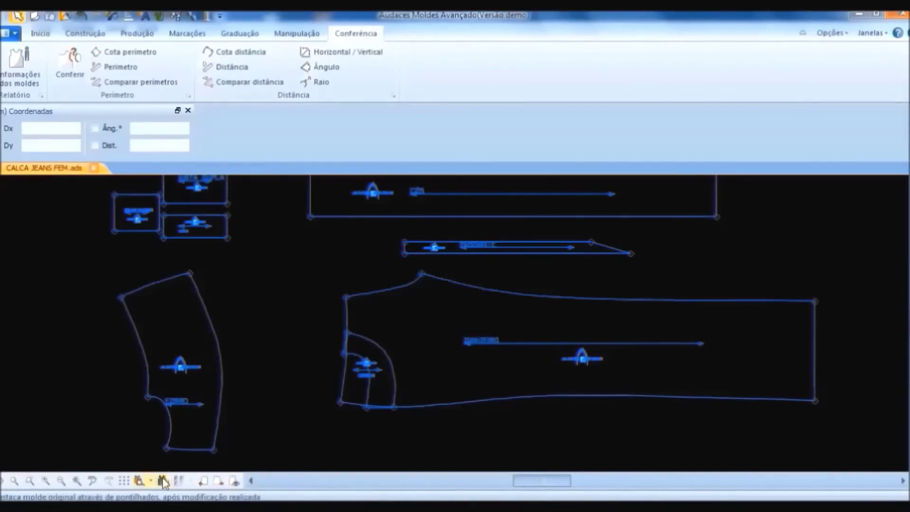
left_click(162, 482)
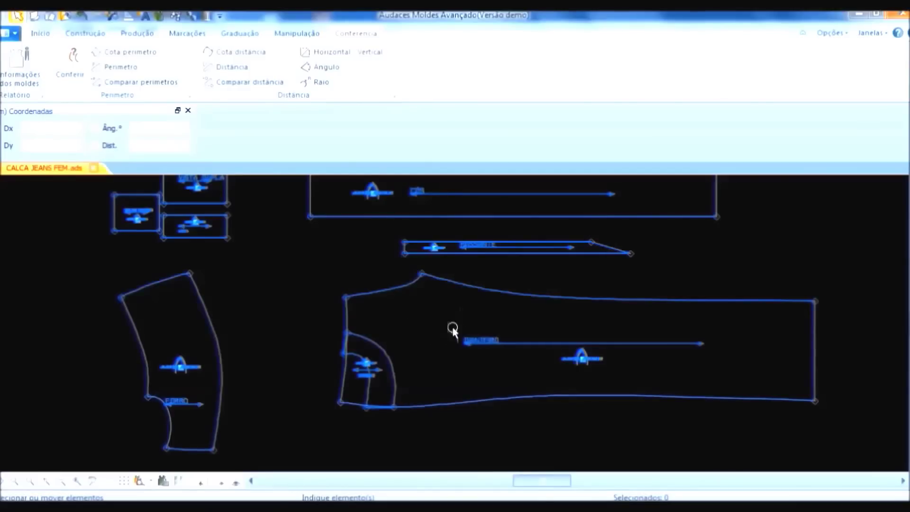
Step: Draw a straight line across the blue front, just below the pocket facing, from beyond the crotch curve to beyond the side seam
left_click(85, 34)
left_click(18, 52)
left_click(398, 277)
left_click(403, 420)
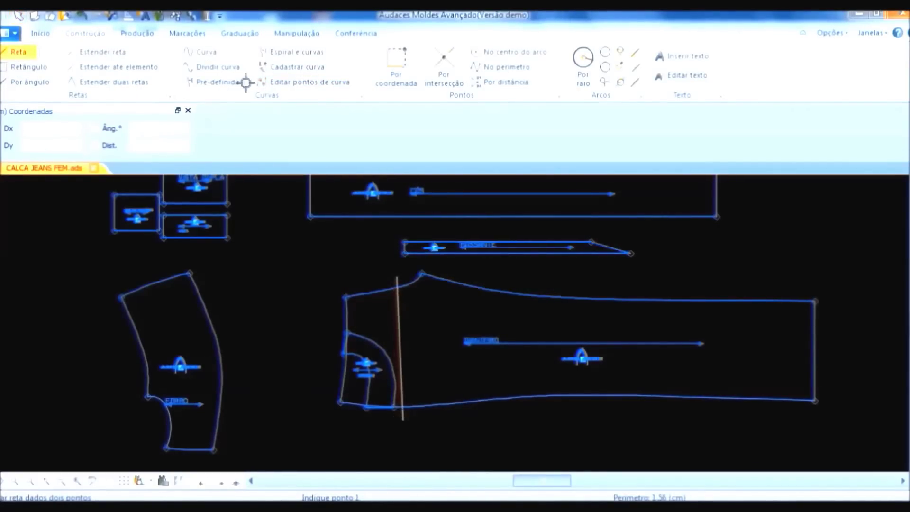
Step: Create a parallel copy of the line across the front at a distance of 2 cm, on the leg side
left_click(297, 33)
left_click(203, 65)
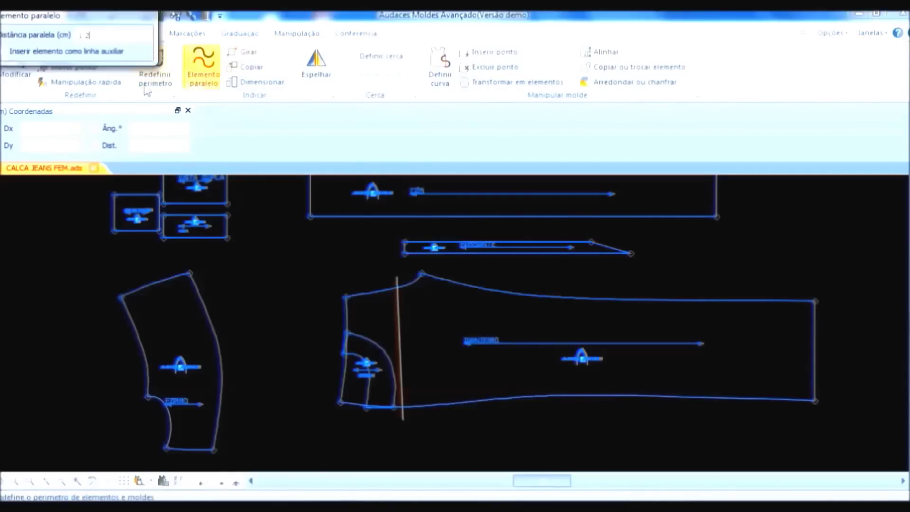
type("2")
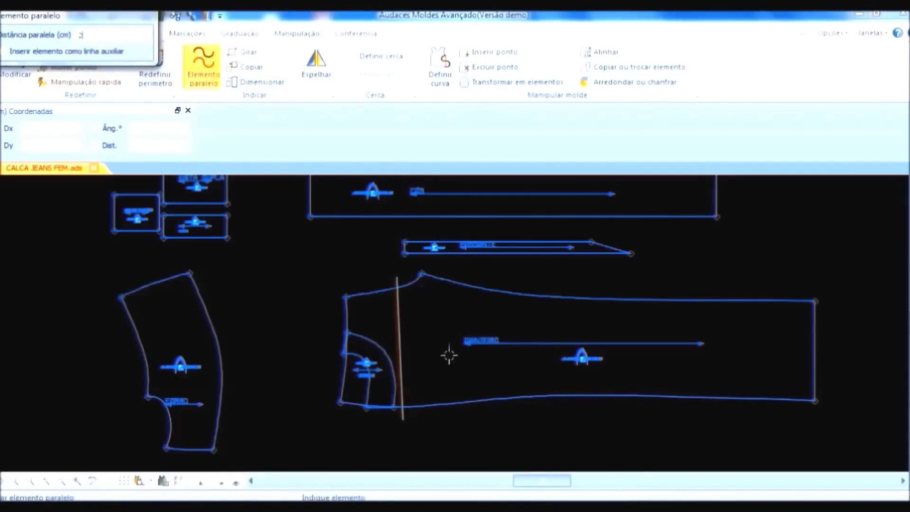
left_click(399, 303)
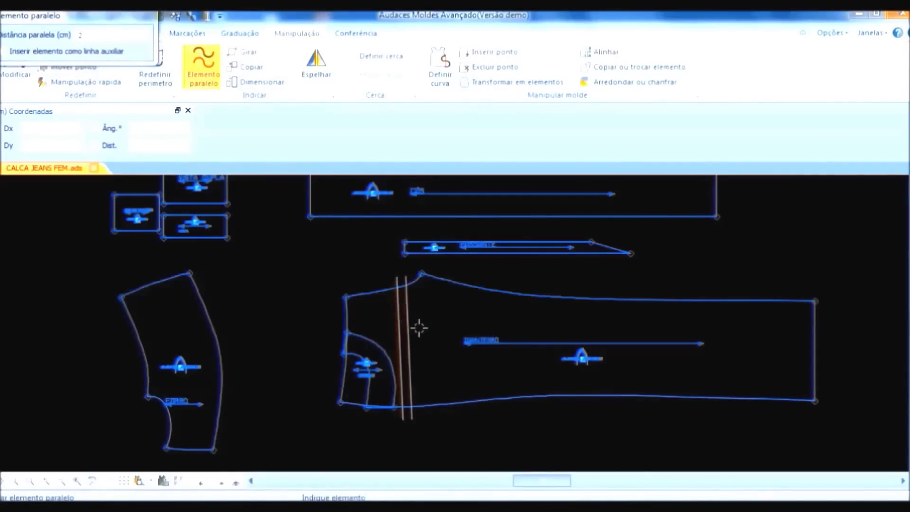
key("Escape")
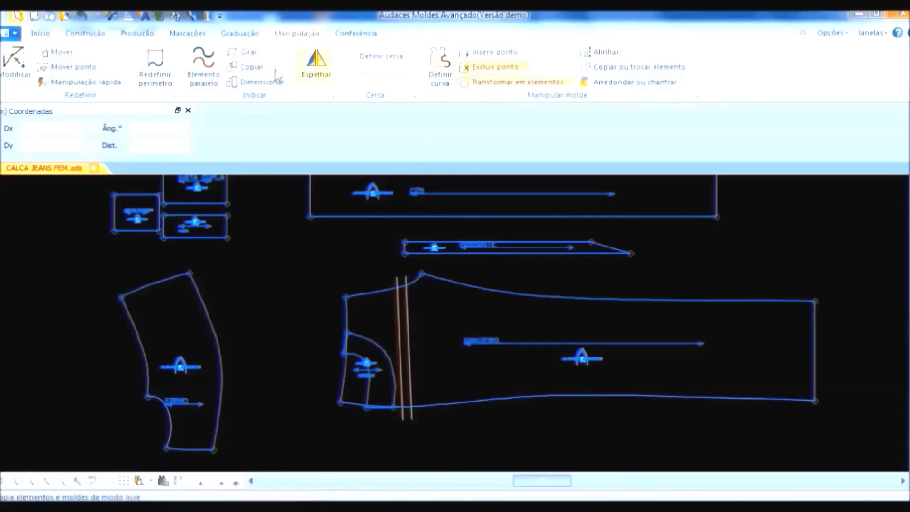
Step: Cut the blue front piece along the first cross line, the one nearer the pocket
left_click(175, 33)
left_click(140, 33)
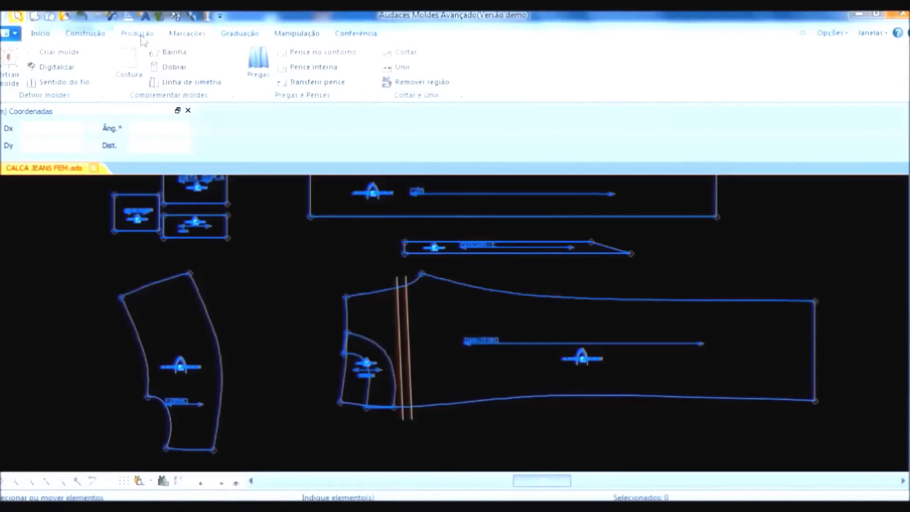
left_click(416, 50)
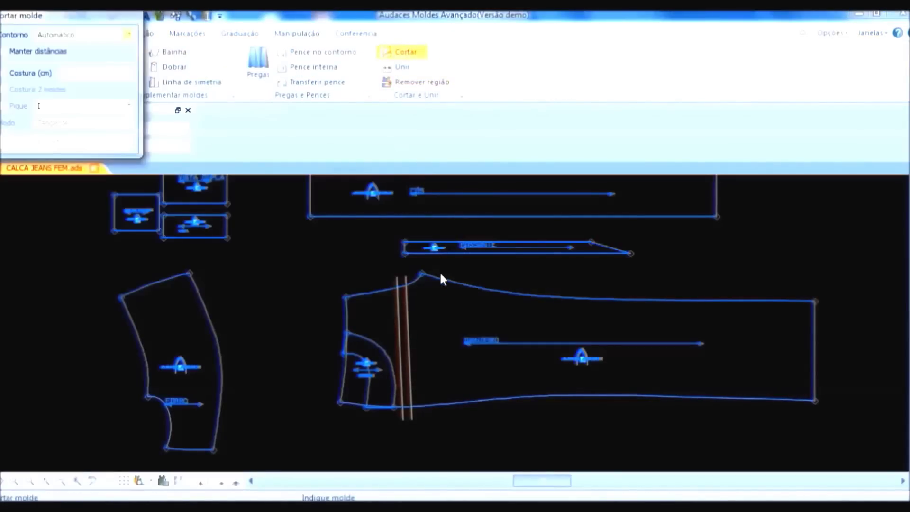
left_click(397, 308)
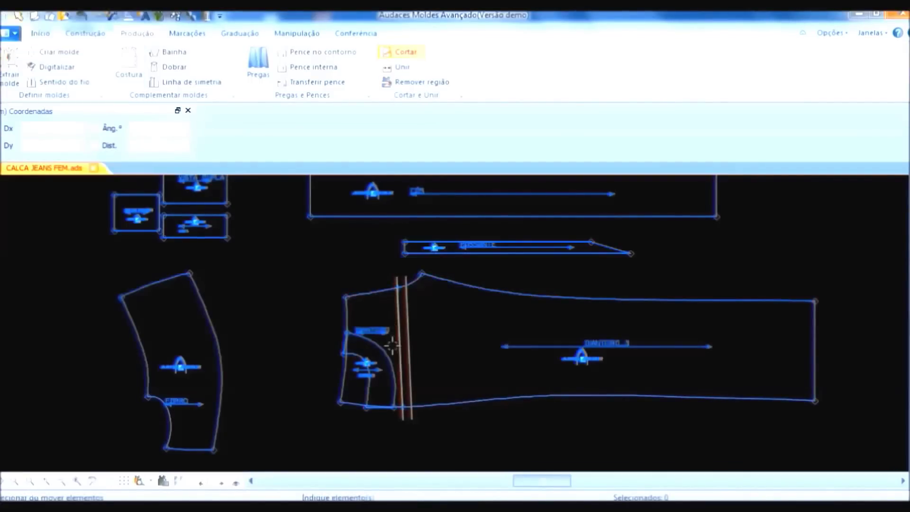
Step: Undo and redo the cut across the blue front, and delete the first cross line along the cut
scroll(387, 332, "up", 2)
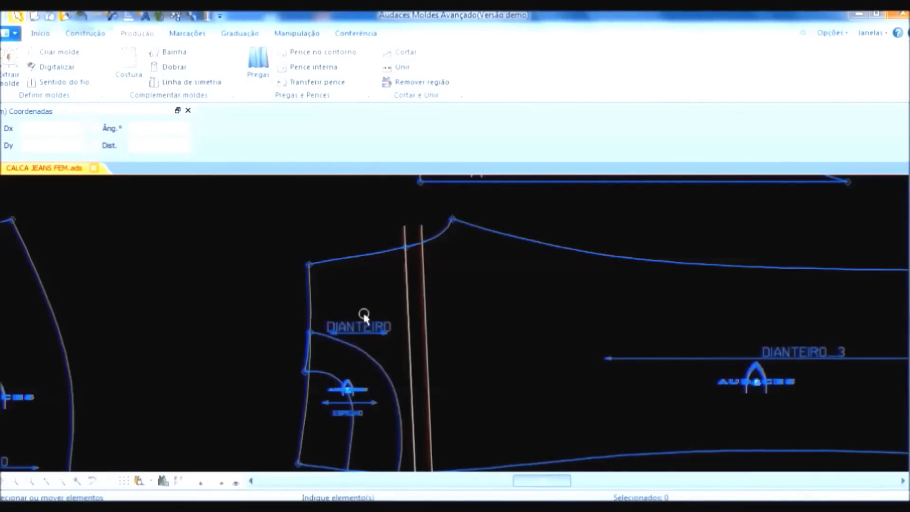
scroll(404, 243, "down", 1)
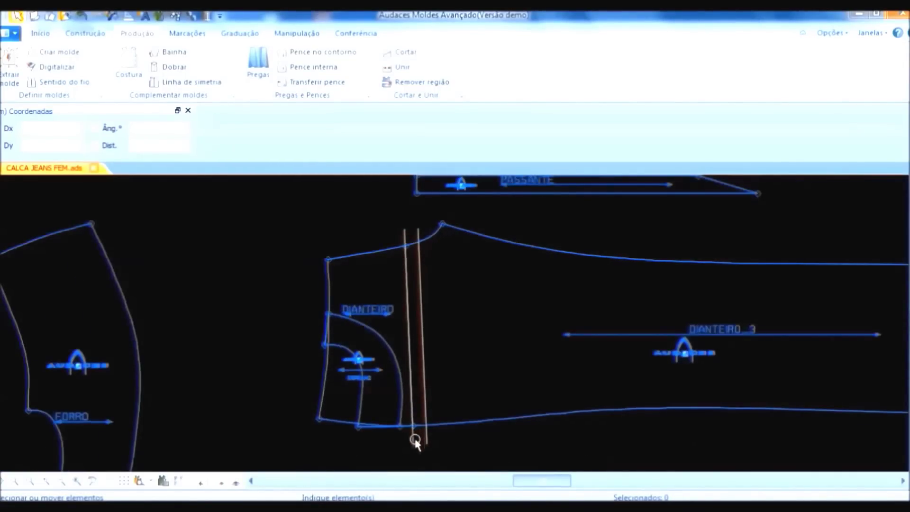
left_click(85, 17)
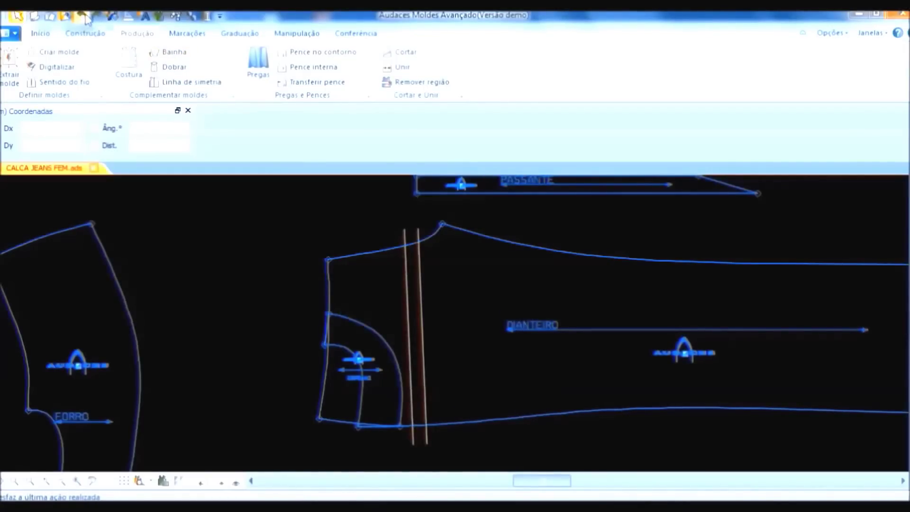
left_click(97, 18)
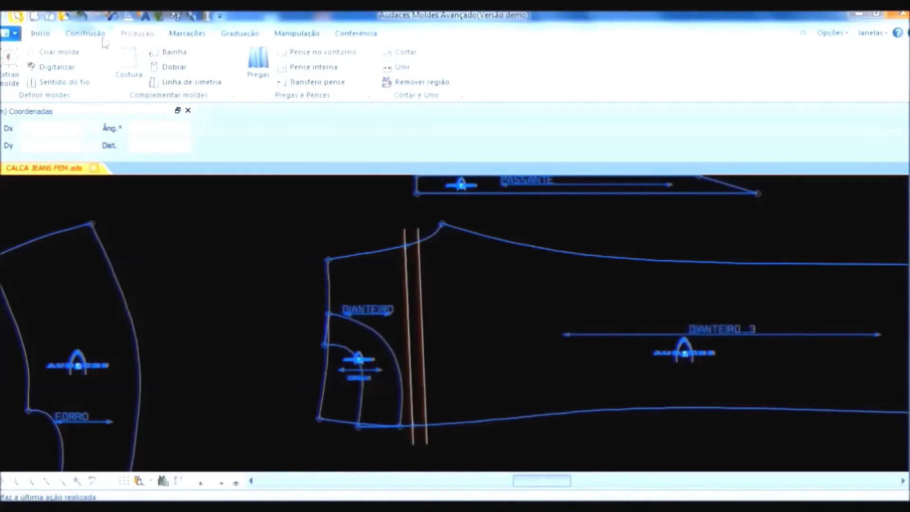
key("Delete")
Step: Rotate the upper front section with its pocket pieces about the cut's side-seam end to the 2 cm parallel line, and delete that line
left_click_drag(292, 232, 424, 445)
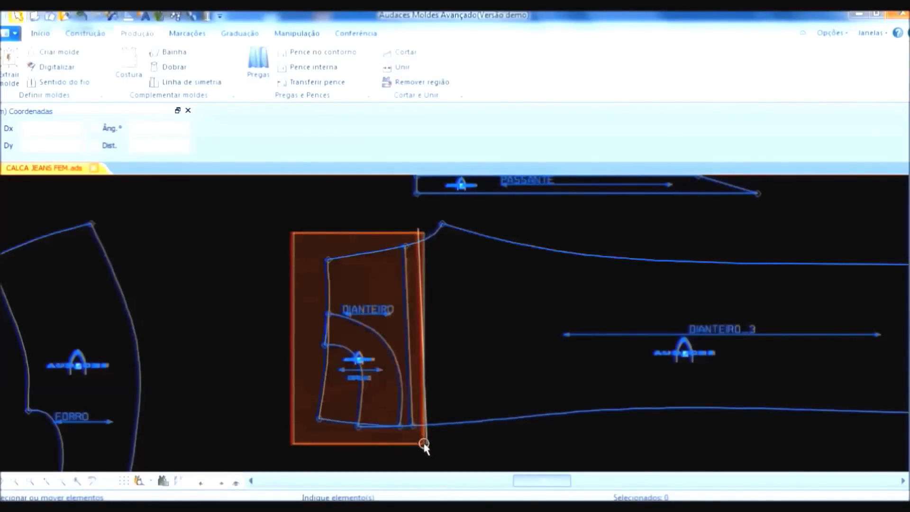
left_click(295, 36)
left_click(245, 52)
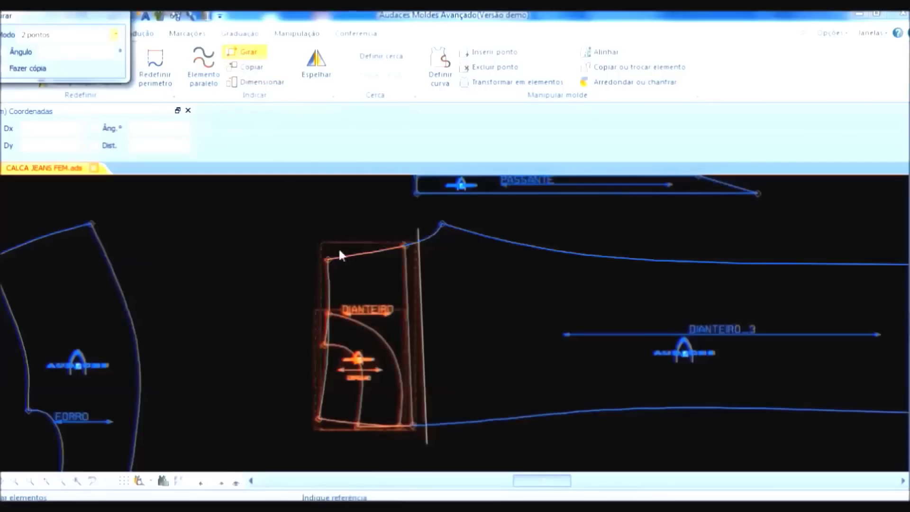
left_click(413, 417)
left_click(382, 256)
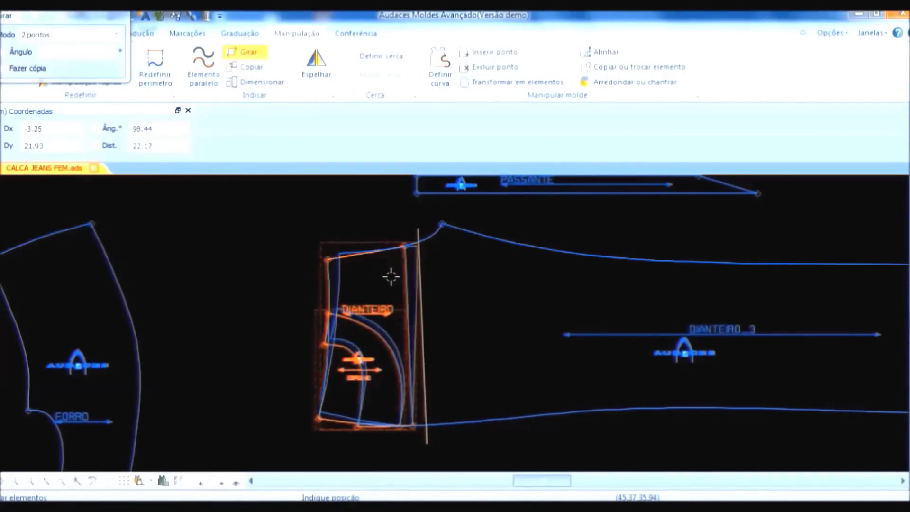
left_click(391, 277)
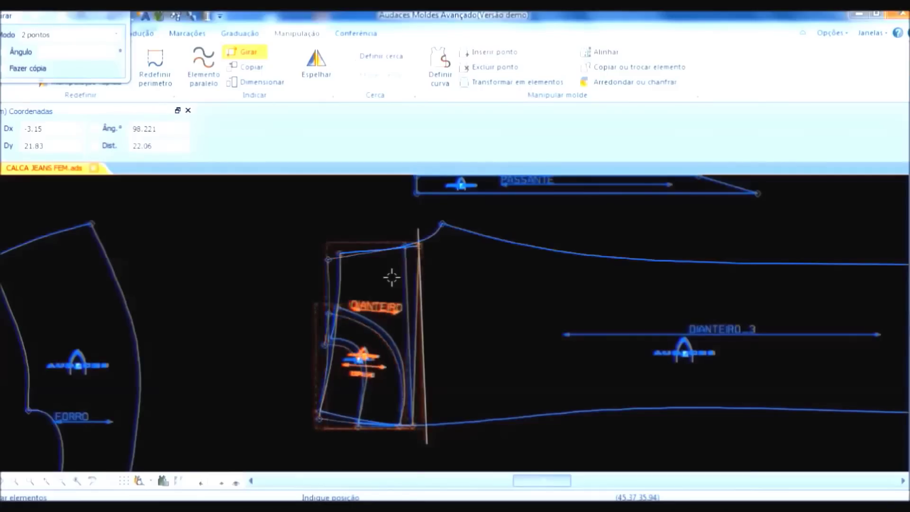
mouse_move(427, 248)
left_mouse_down()
mouse_move(485, 278)
mouse_move(416, 245)
left_mouse_up()
Step: Reshape the leg section's crotch curve point by point into a deeper curve that runs through the rotated upper section's crotch-side corner
scroll(416, 250, "up", 2)
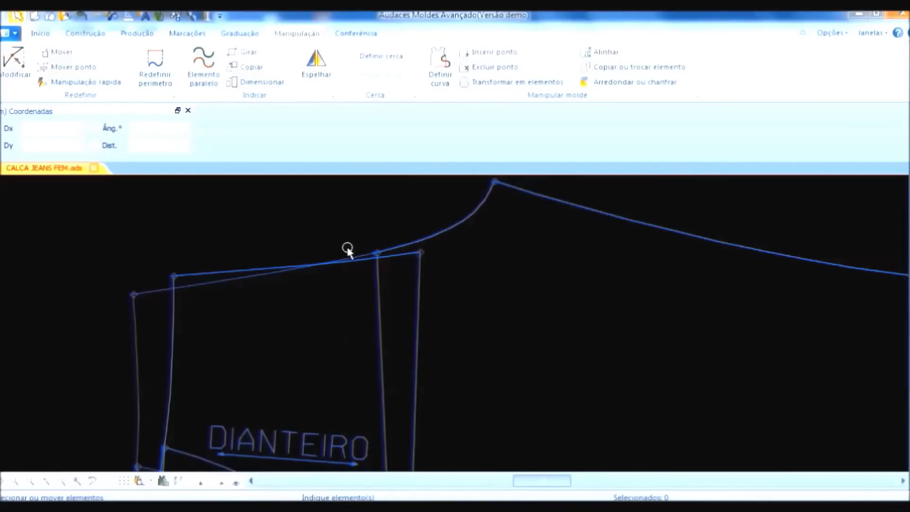
left_click(14, 60)
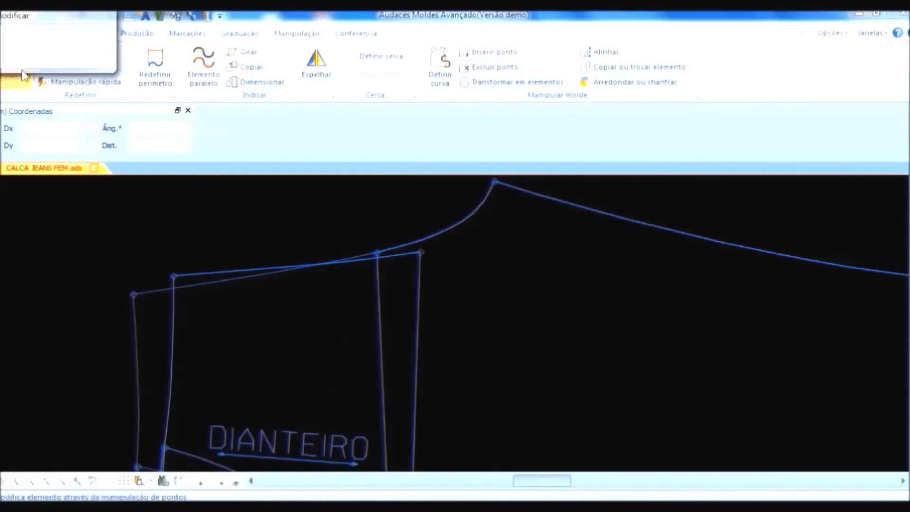
left_click(445, 231)
scroll(445, 237, "up", 1)
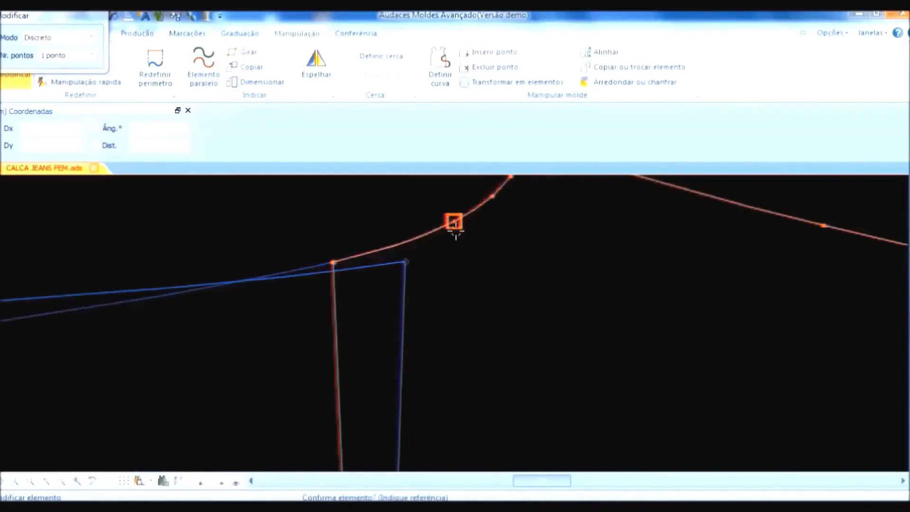
left_click(455, 232)
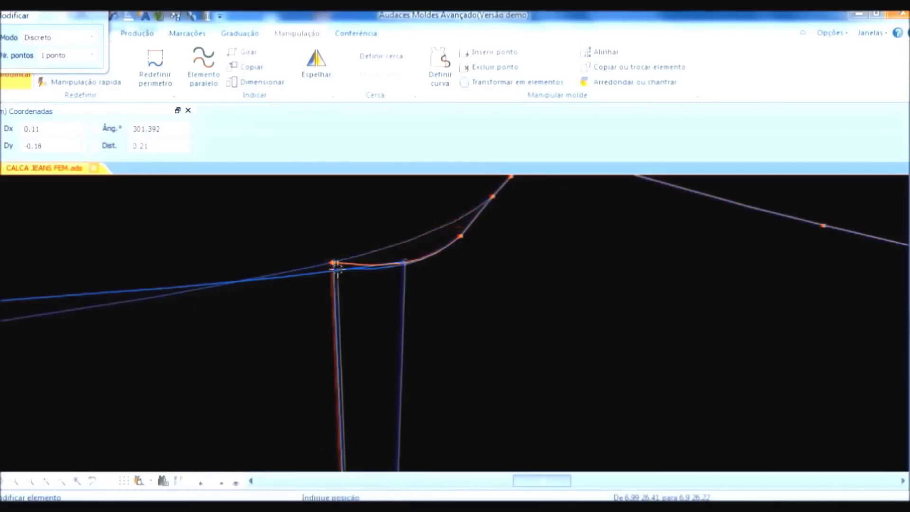
left_click(333, 271)
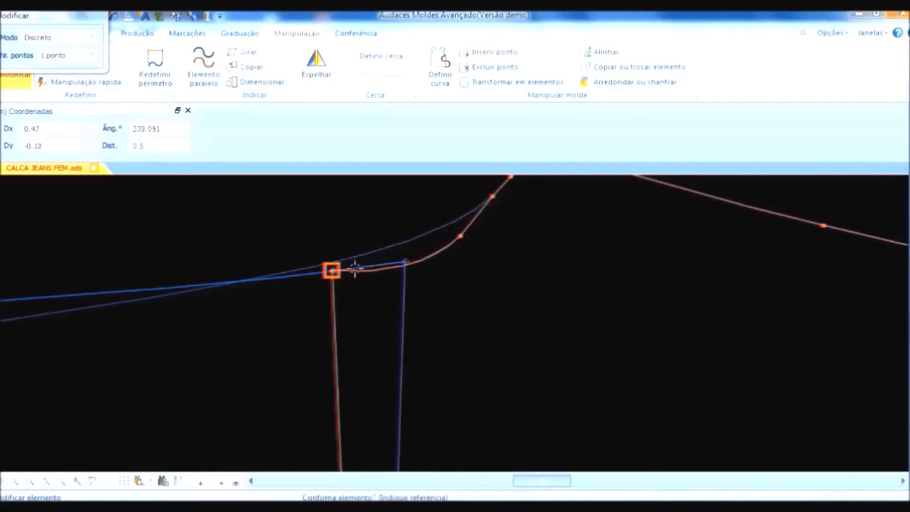
scroll(355, 270, "down", 1)
left_click(451, 222)
left_click(455, 232)
left_click(427, 248)
left_click(388, 267)
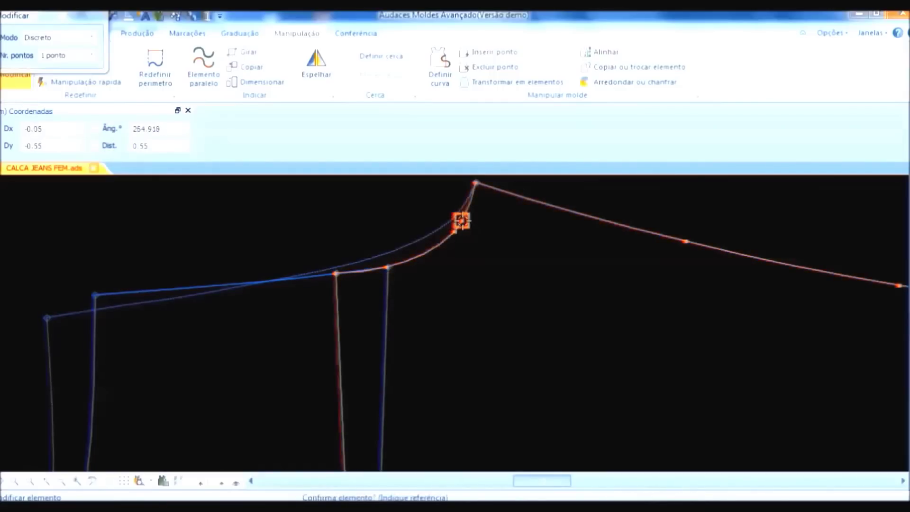
Step: Fine-tune the leg section's curve between the cut edge and the overlapping corner so it follows the upper section's edge
scroll(417, 228, "down", 1)
scroll(346, 258, "up", 2)
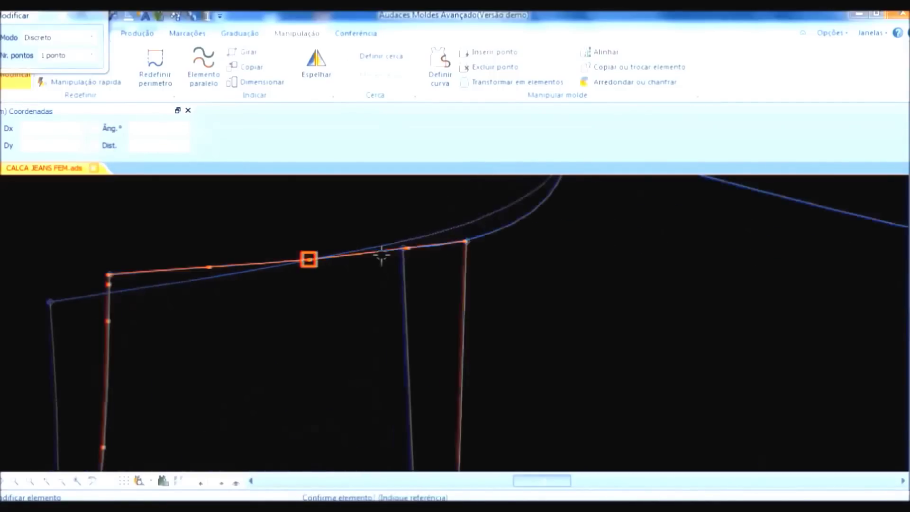
scroll(442, 257, "up", 2)
left_click(431, 239)
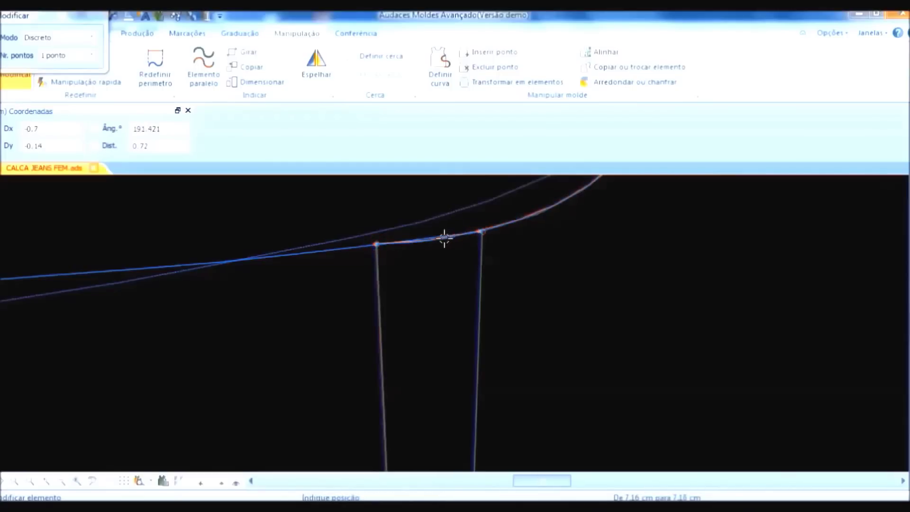
left_click(445, 238)
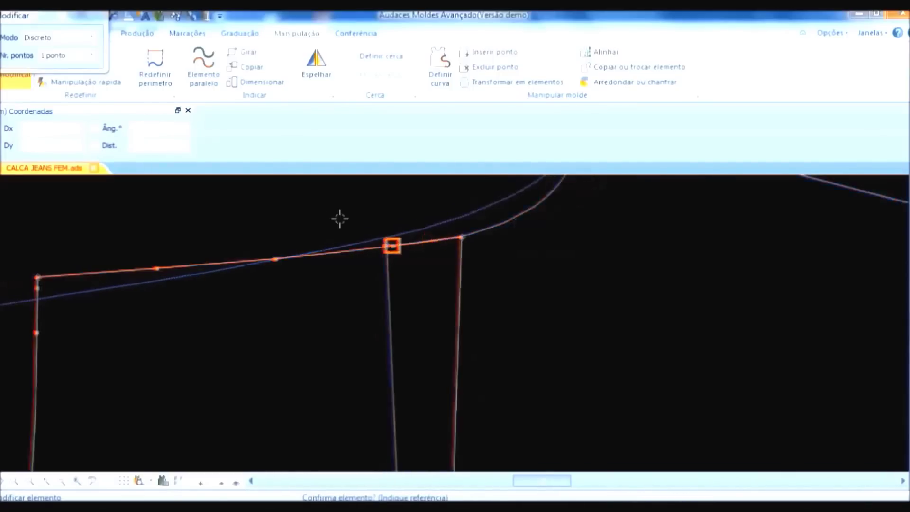
Step: Move the upper section's crotch-side cut corner onto the leg section's matching corner so the two cut edges coincide
scroll(340, 218, "down", 2)
left_click(411, 233)
right_click(409, 241)
left_click(367, 237)
left_click(323, 243)
left_click(412, 233)
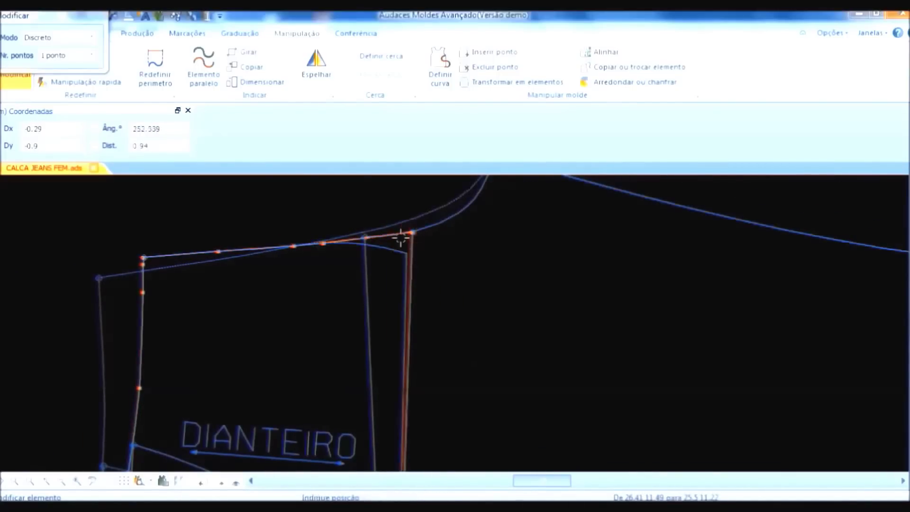
left_click(365, 248)
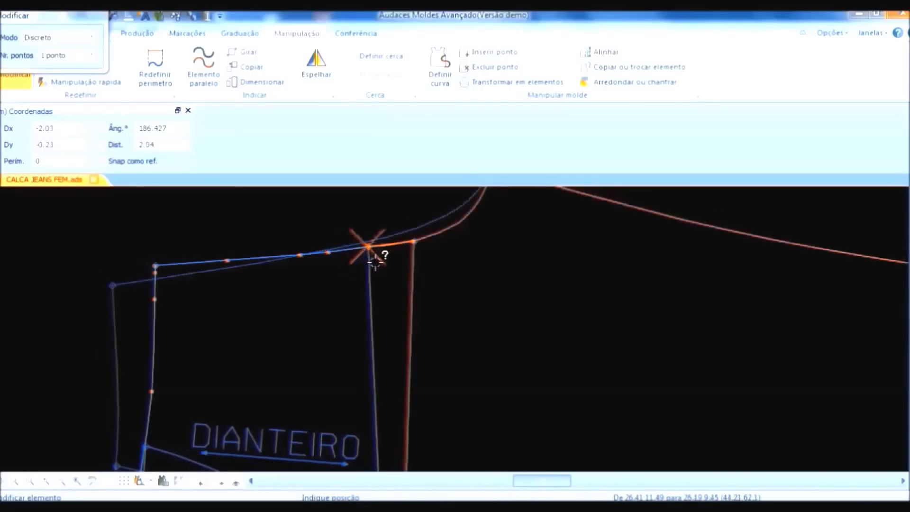
scroll(369, 274, "down", 2)
scroll(370, 274, "down", 1)
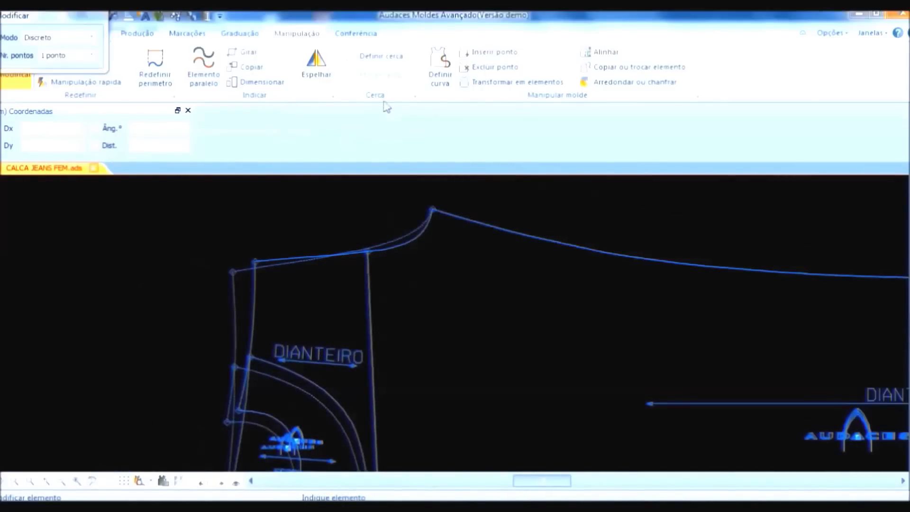
Step: Join the upper section and the leg section into one front piece along their shared cut edge
left_click(137, 34)
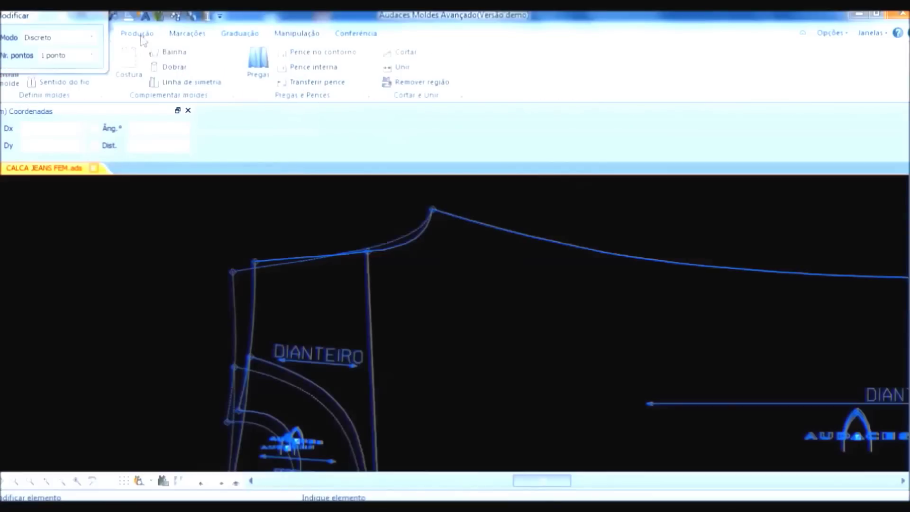
left_click(393, 69)
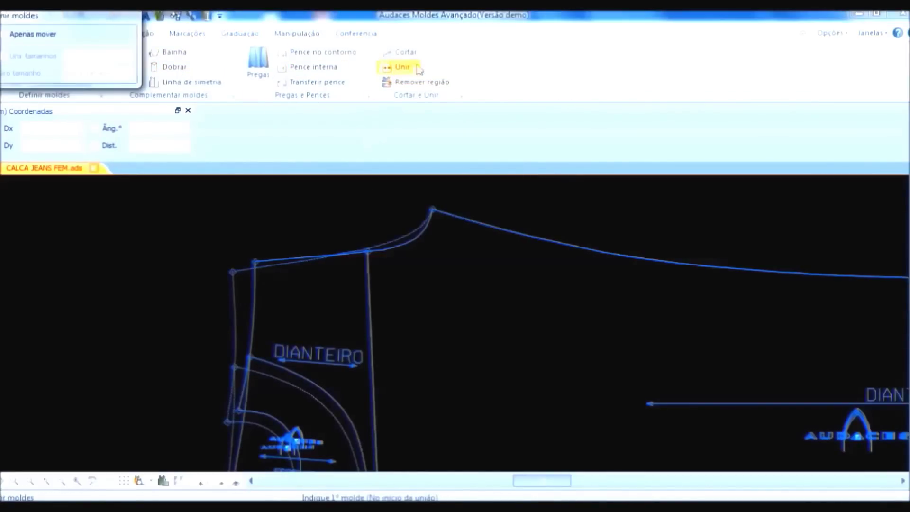
left_click(369, 269)
left_click(369, 274)
left_click(370, 274)
left_click(372, 275)
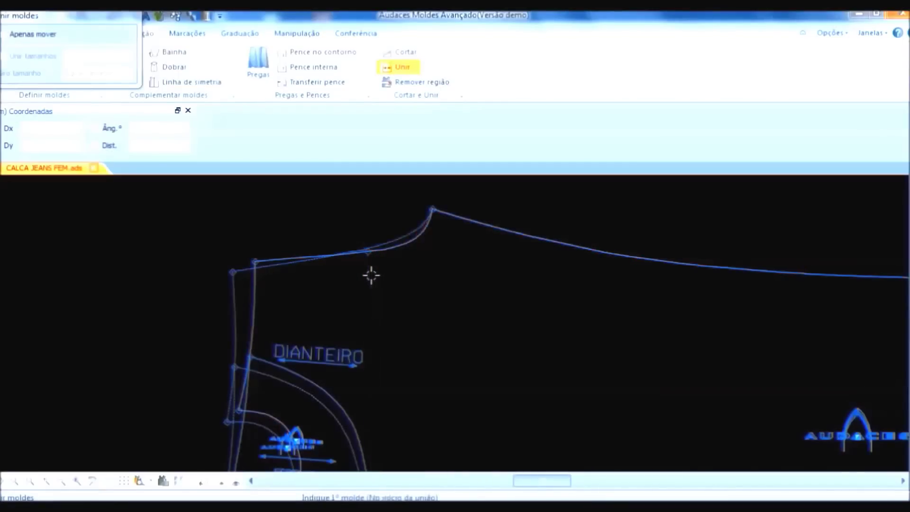
key("Escape")
scroll(338, 232, "down", 2)
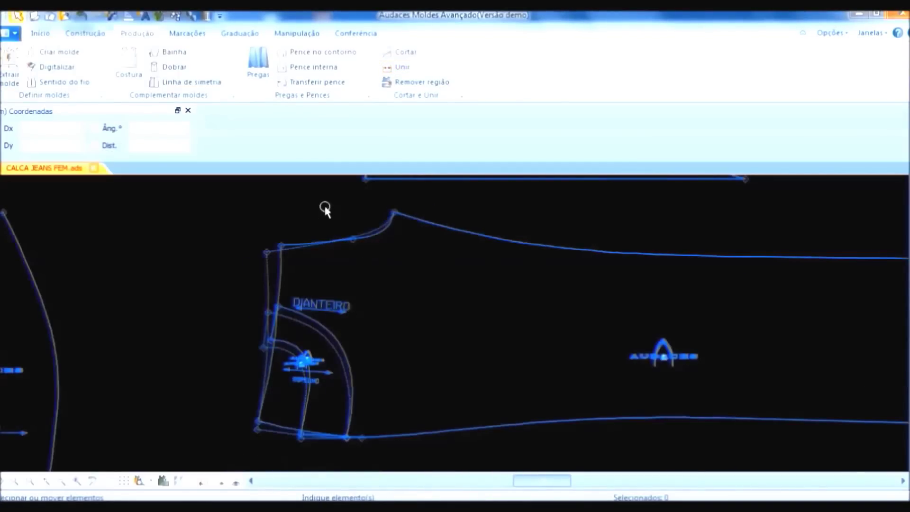
Step: Draw a rectangle as a pattern piece from the joint point on the crotch curve to beyond the waist corner
left_click(90, 34)
left_click(14, 67)
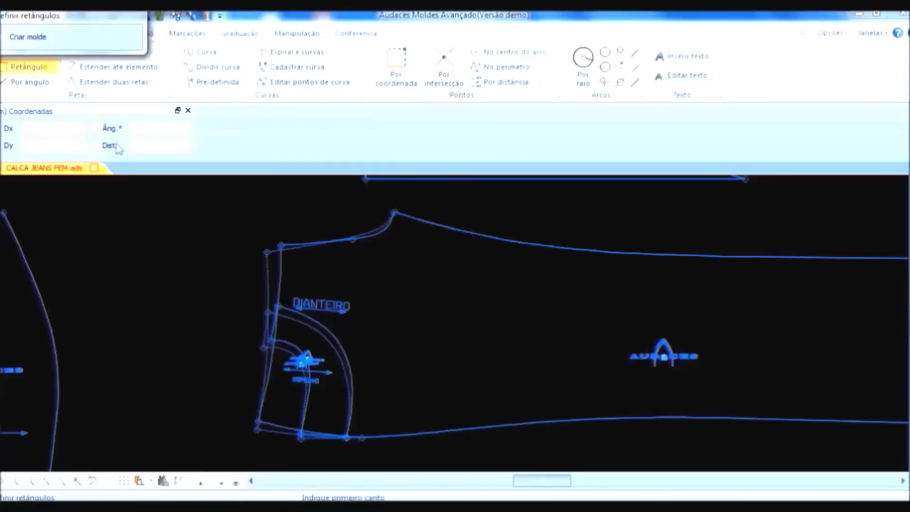
left_click(1, 38)
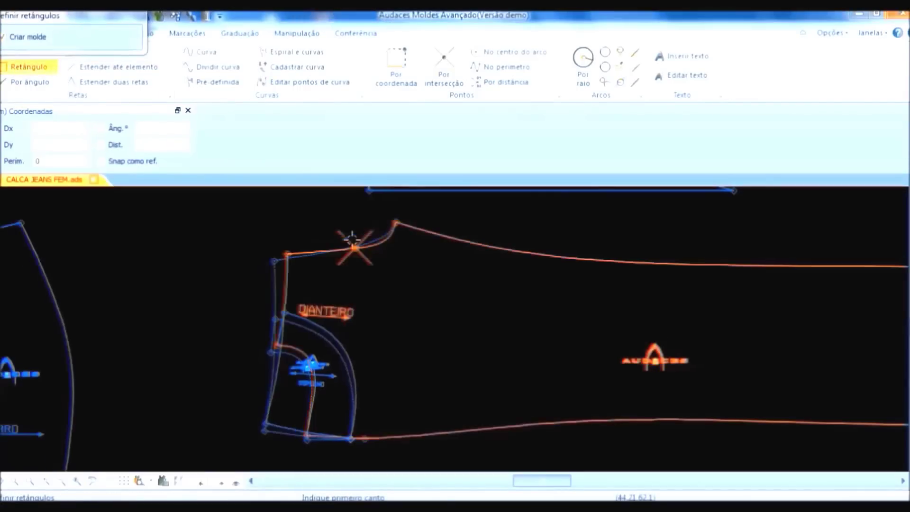
left_click(353, 239)
left_click(246, 213)
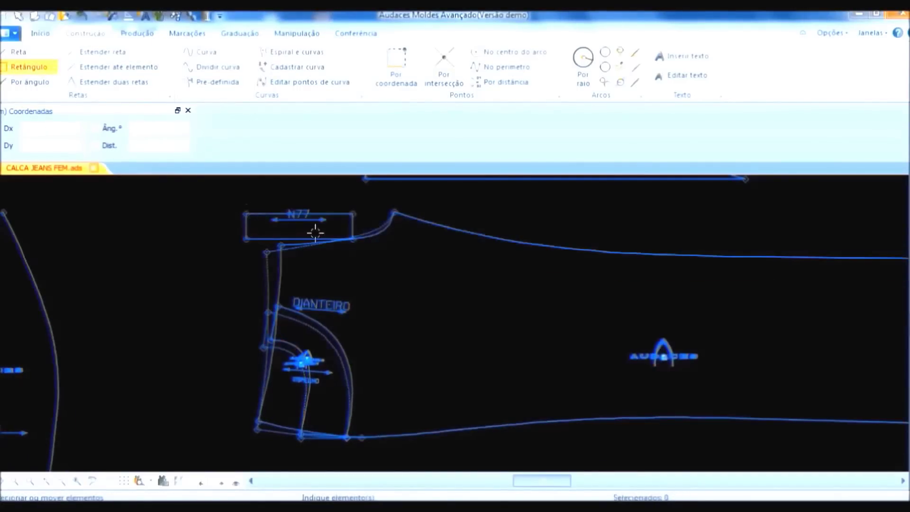
Step: Measure the distance from the front's modified waist corner straight up to the rectangle's nearest edge
scroll(311, 237, "up", 5)
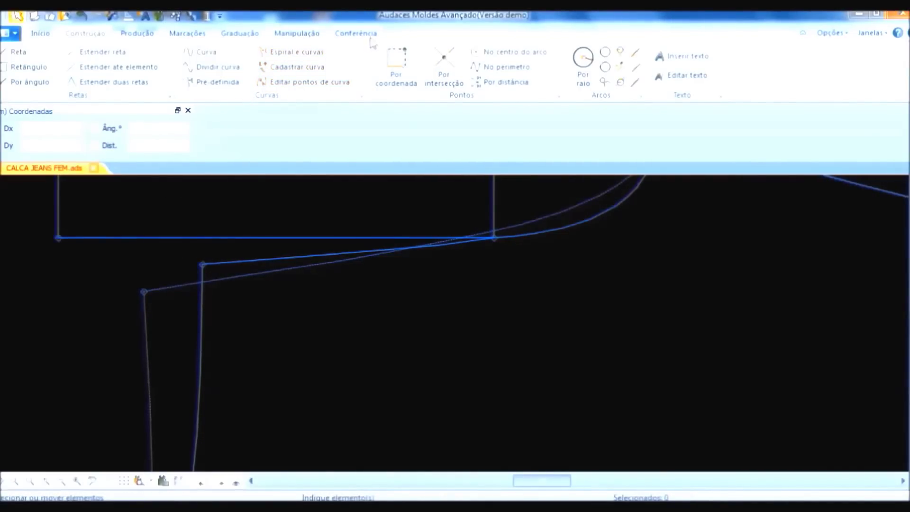
left_click(356, 33)
left_click(230, 67)
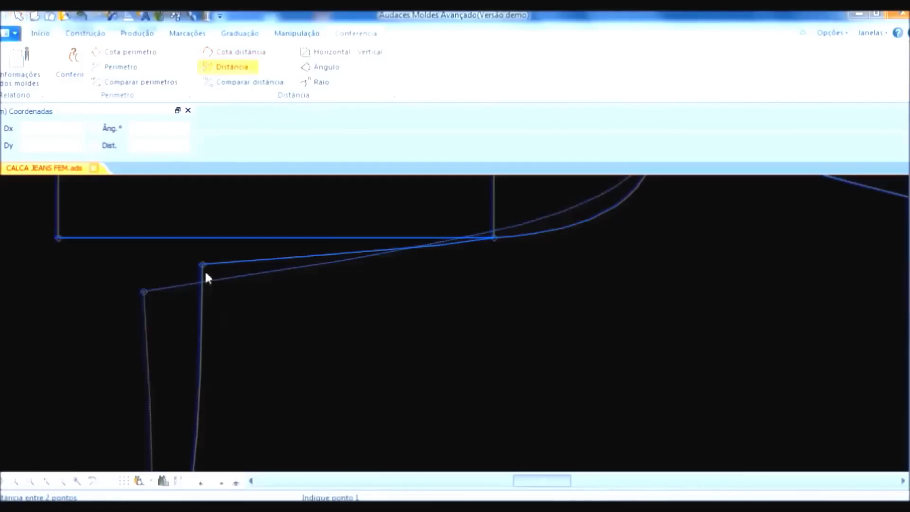
left_click(202, 264)
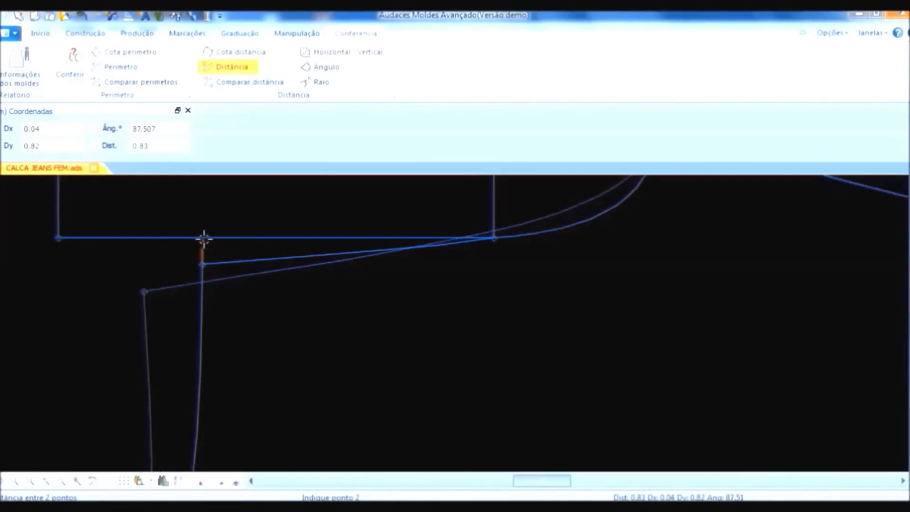
left_click(203, 238)
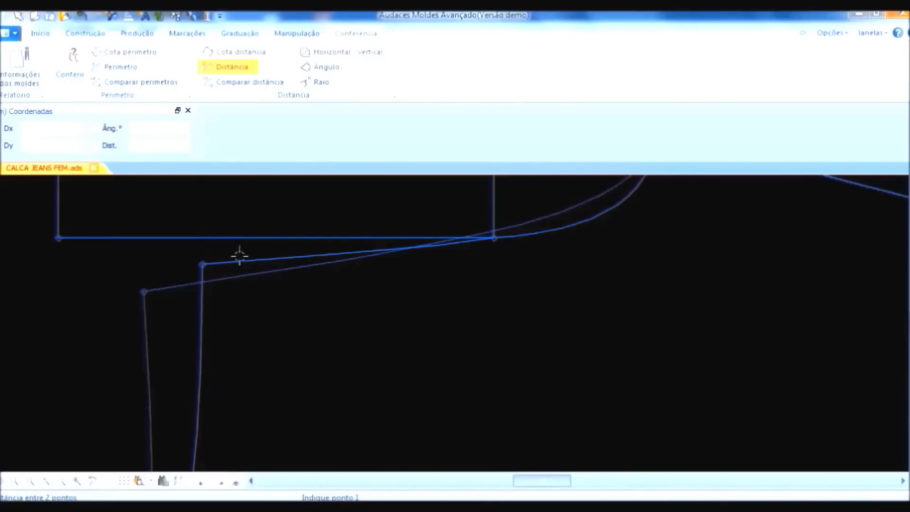
scroll(240, 256, "down", 2)
key("Escape")
Step: Move the front's curve point at the rectangle corner slightly inward to smooth the crotch line
scroll(376, 249, "up", 3)
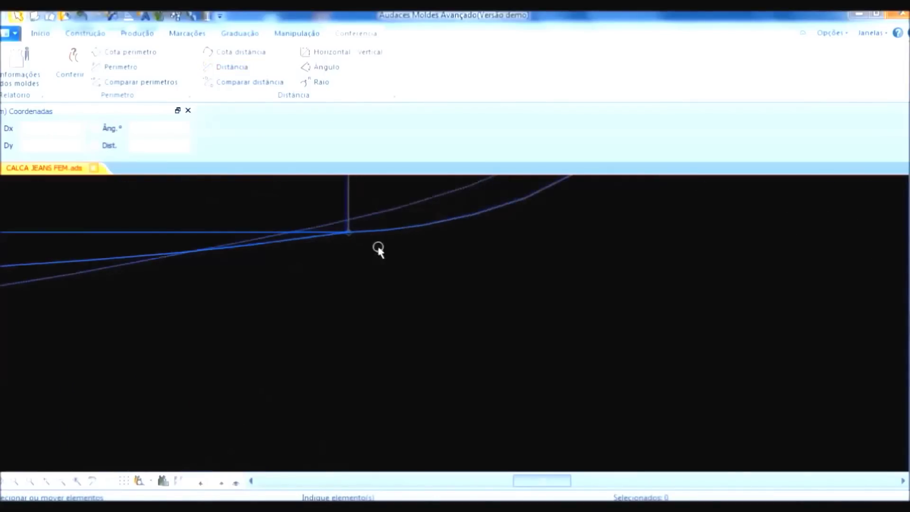
left_click(297, 34)
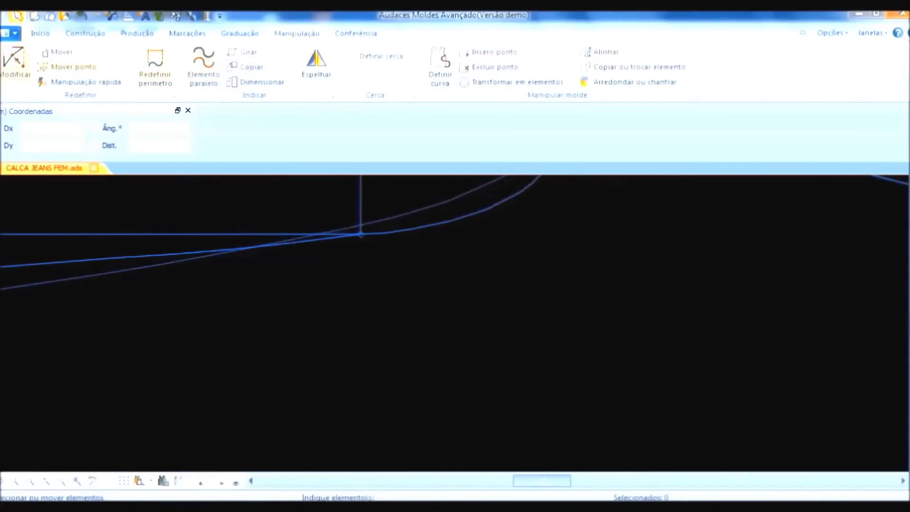
left_click(14, 61)
left_click(377, 231)
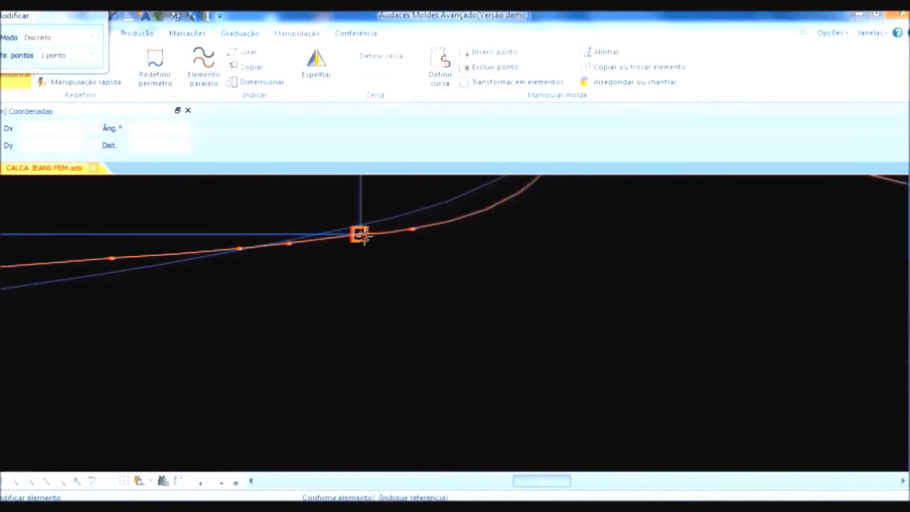
left_click(362, 237)
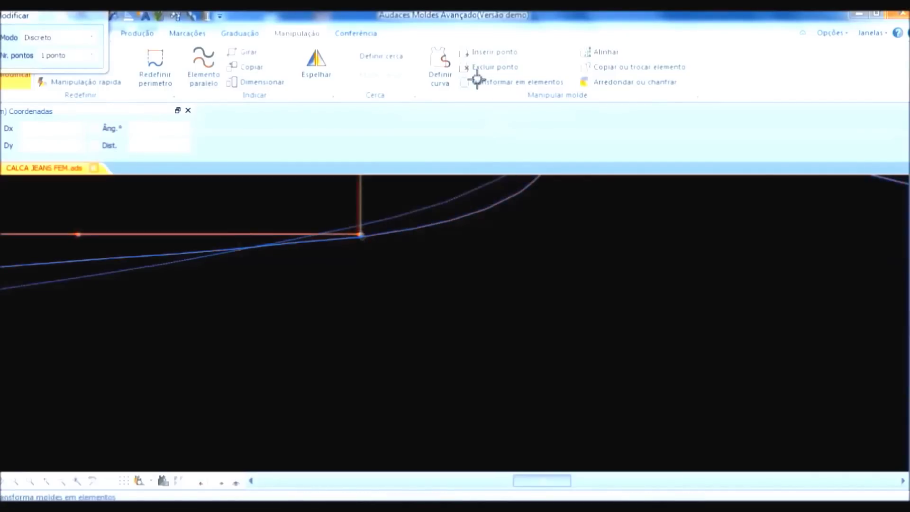
Step: Delete the surplus curve point beside the rectangle's corner on the front's crotch line
left_click(493, 67)
left_click(393, 233)
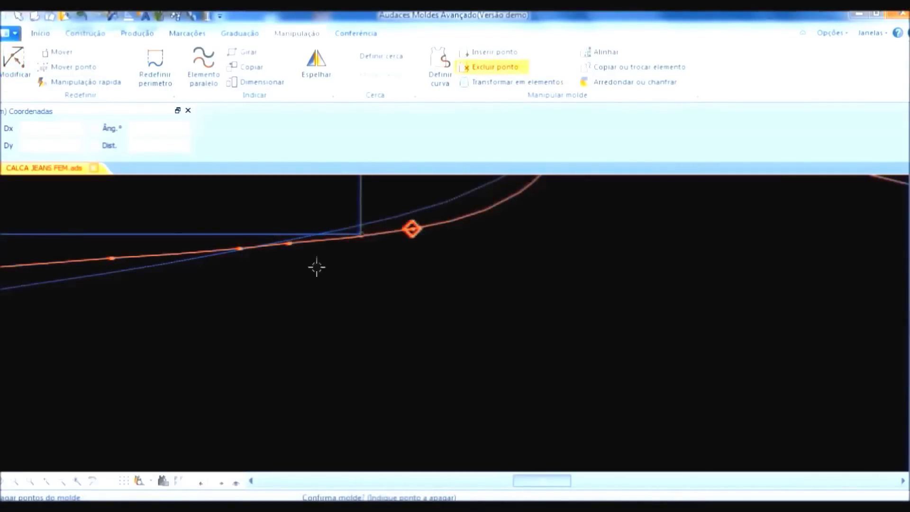
key("Escape")
scroll(372, 281, "down", 2)
key("Escape")
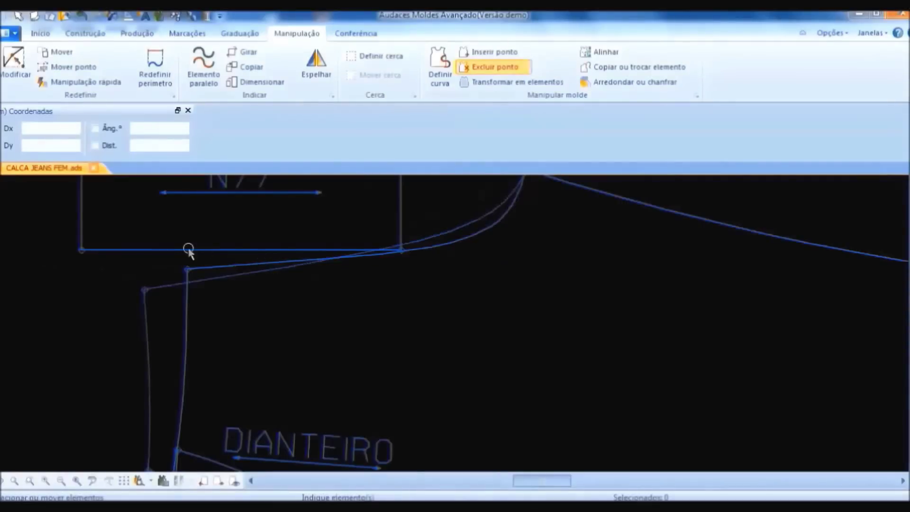
Step: Shift the rectangle slightly so its corner touches the crotch curve, and measure from the front's waist corner straight up to its edge
mouse_move(190, 250)
left_mouse_down()
mouse_move(208, 293)
mouse_move(195, 254)
left_mouse_up()
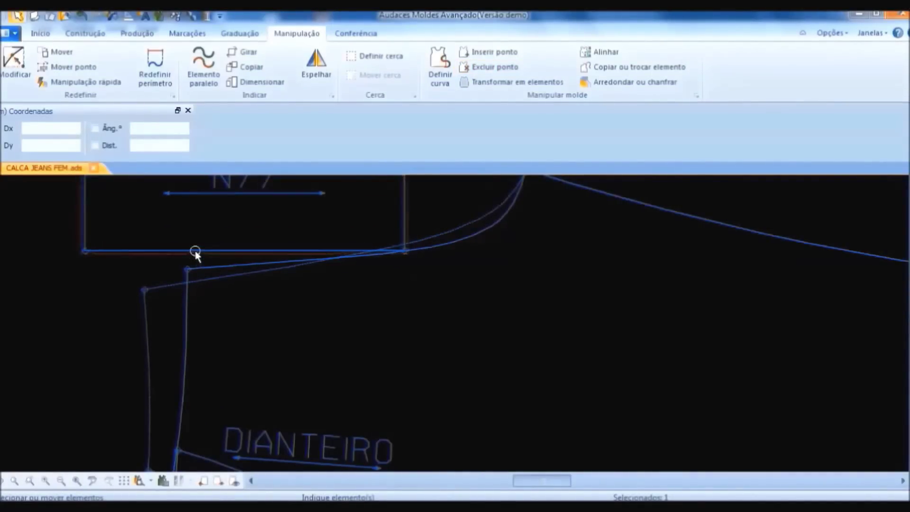
right_click(230, 322)
left_click(356, 34)
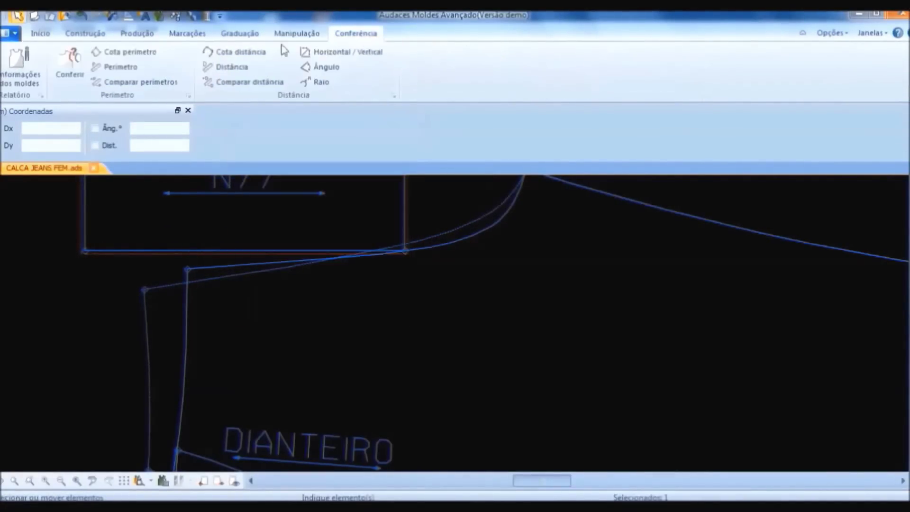
left_click(204, 67)
left_click(189, 269)
scroll(197, 256, "up", 2)
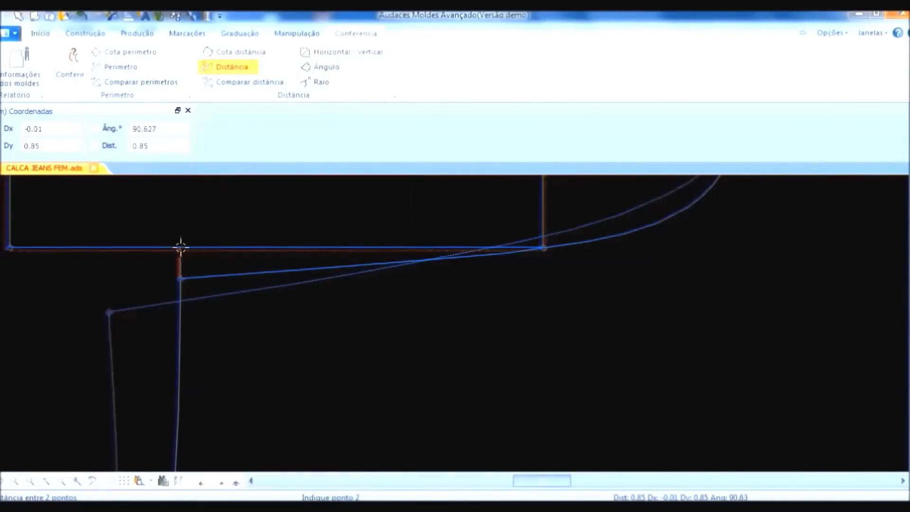
left_click(180, 247)
right_click(295, 297)
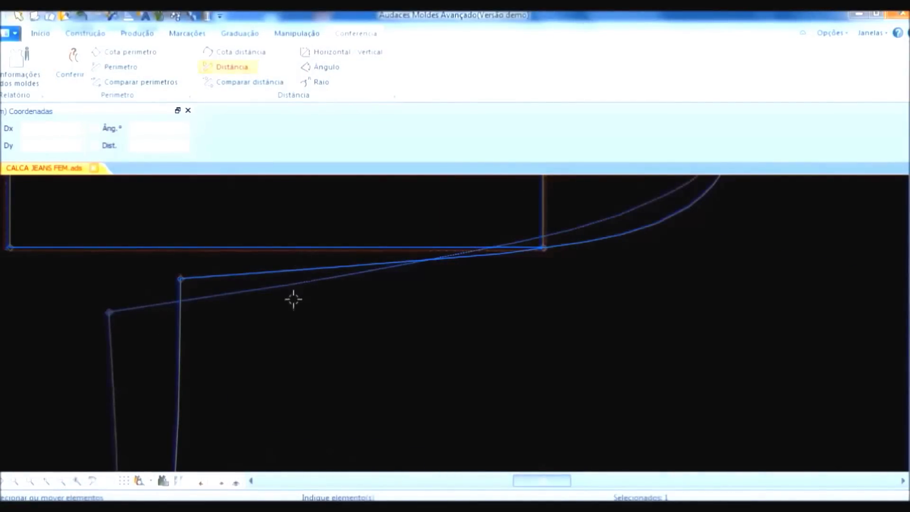
scroll(294, 298, "down", 2)
Step: Move the single crotch-curve point just past the rectangle's corner slightly inward to smooth the line
left_click(296, 33)
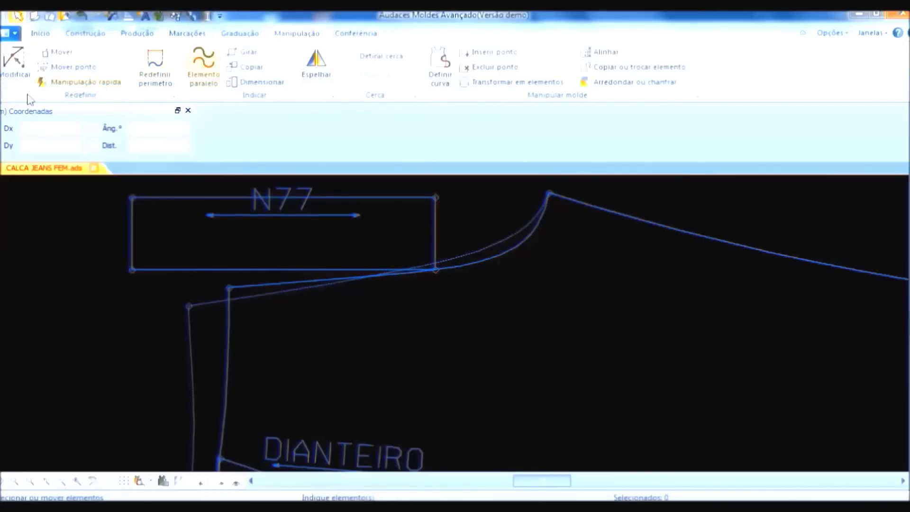
left_click(13, 64)
left_click(449, 269)
scroll(450, 269, "up", 1)
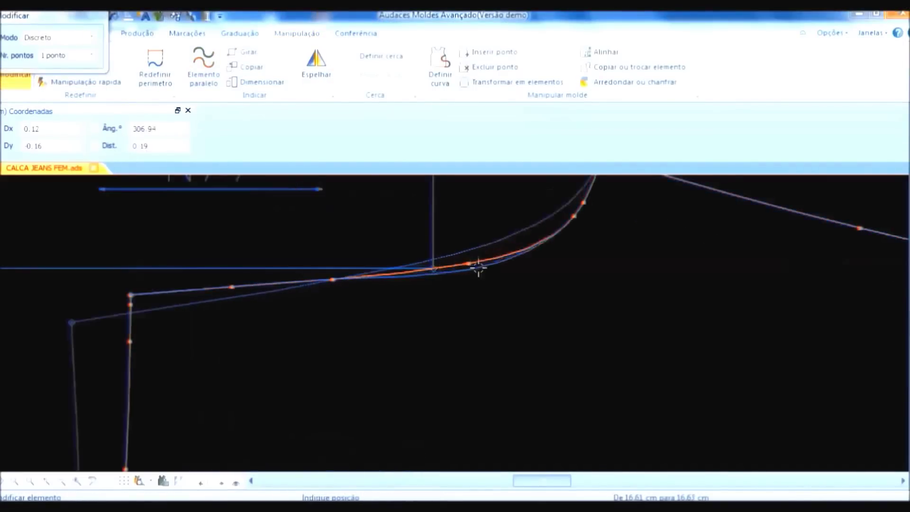
left_click(471, 264)
right_click(360, 309)
right_click(362, 308)
Step: Realign the rectangle with the smoothed crotch curve and remeasure the gap between its lower edge and the waist corner
mouse_move(439, 244)
left_mouse_down()
mouse_move(441, 232)
mouse_move(438, 242)
left_mouse_up()
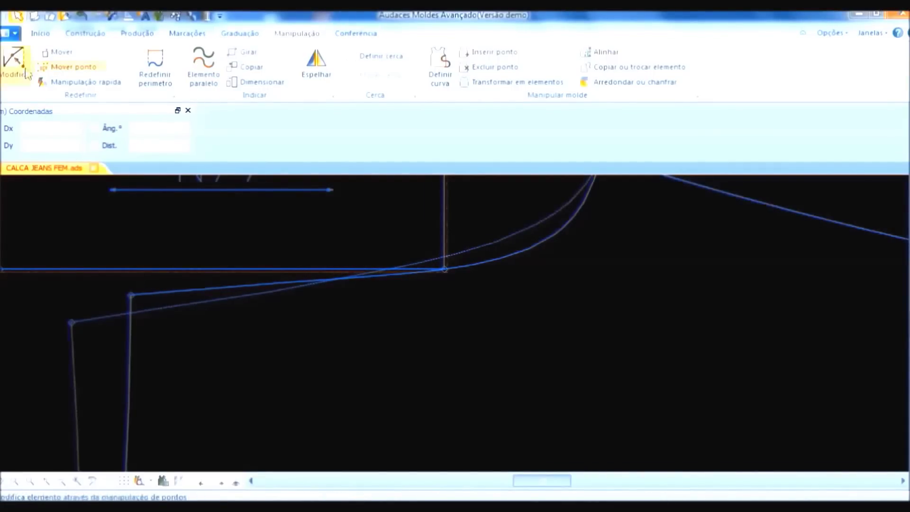
left_click(356, 33)
left_click(232, 67)
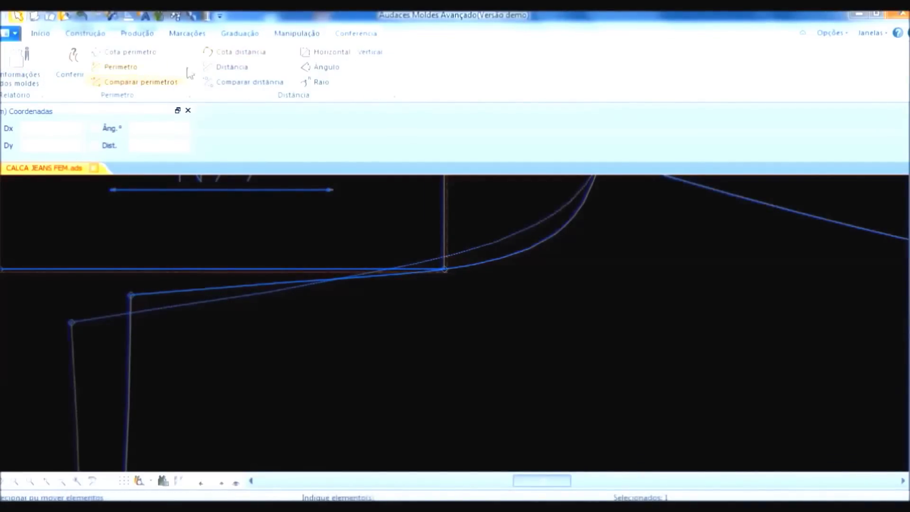
left_click(143, 301)
scroll(146, 263, "up", 2)
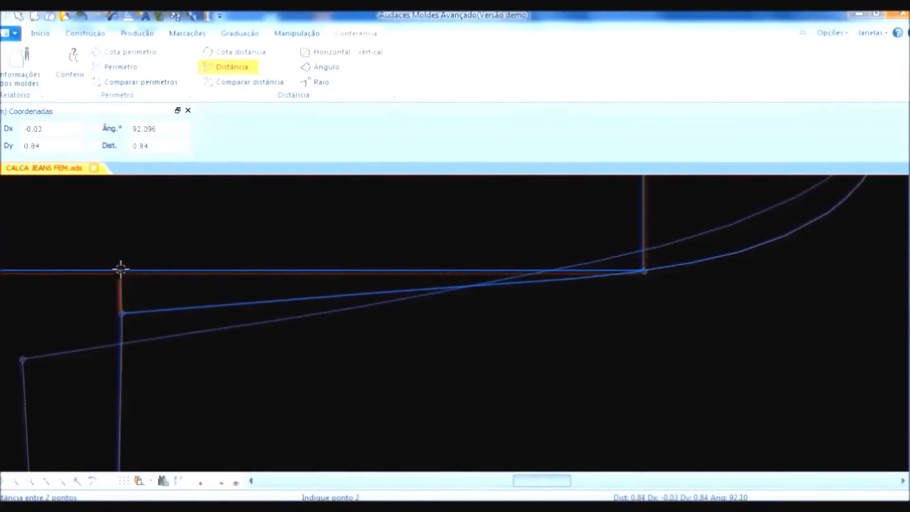
scroll(362, 342, "down", 4)
left_click(331, 326)
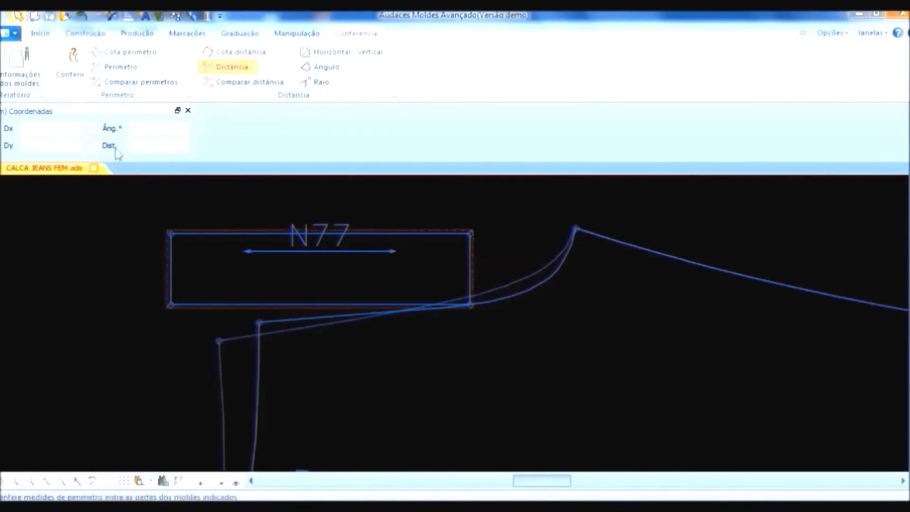
key("Escape")
scroll(350, 327, "down", 2)
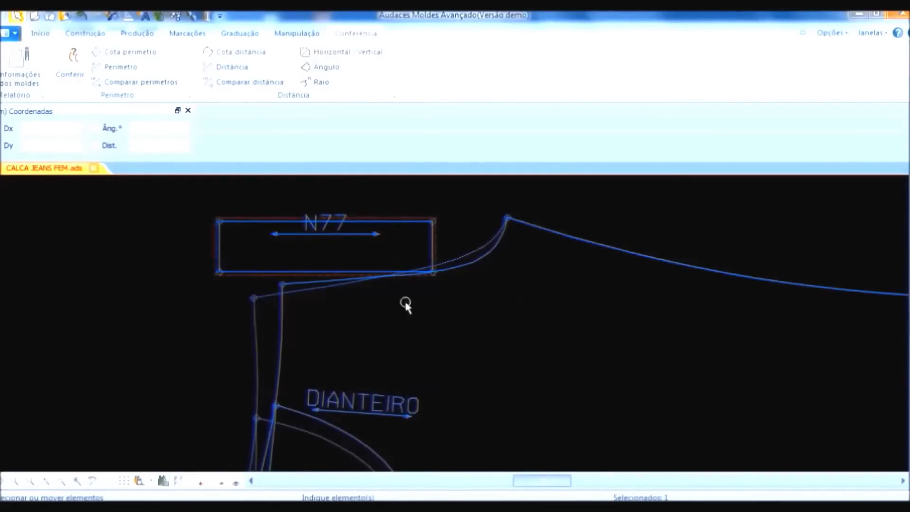
Step: Measure the perimeter of the front's crotch curve
left_click(334, 348)
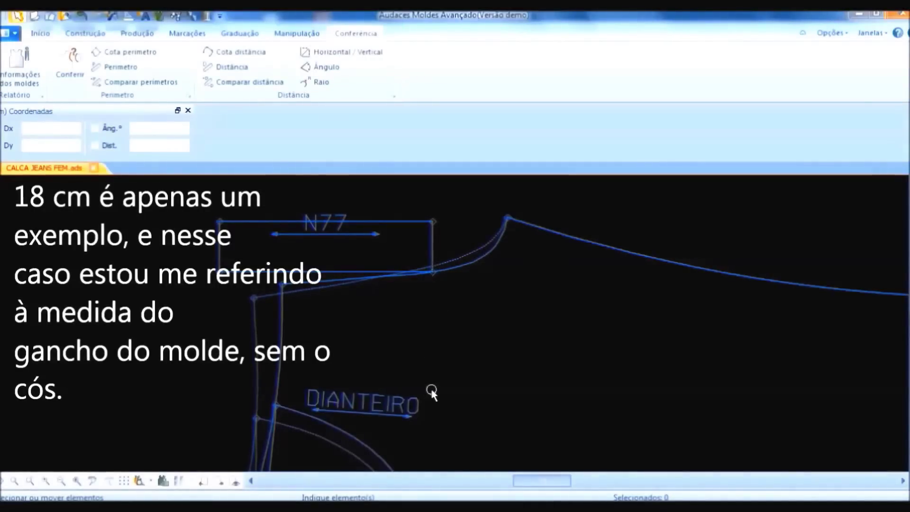
left_click(228, 51)
left_click(121, 67)
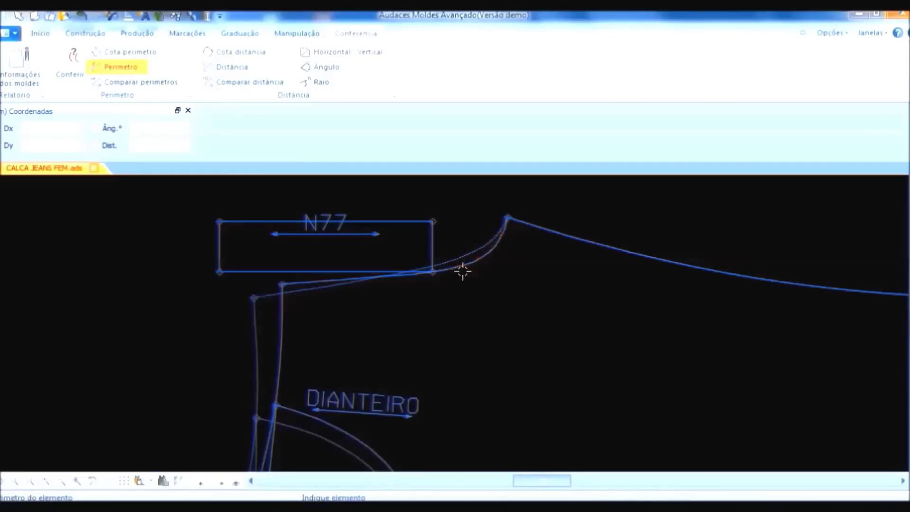
scroll(463, 270, "down", 4)
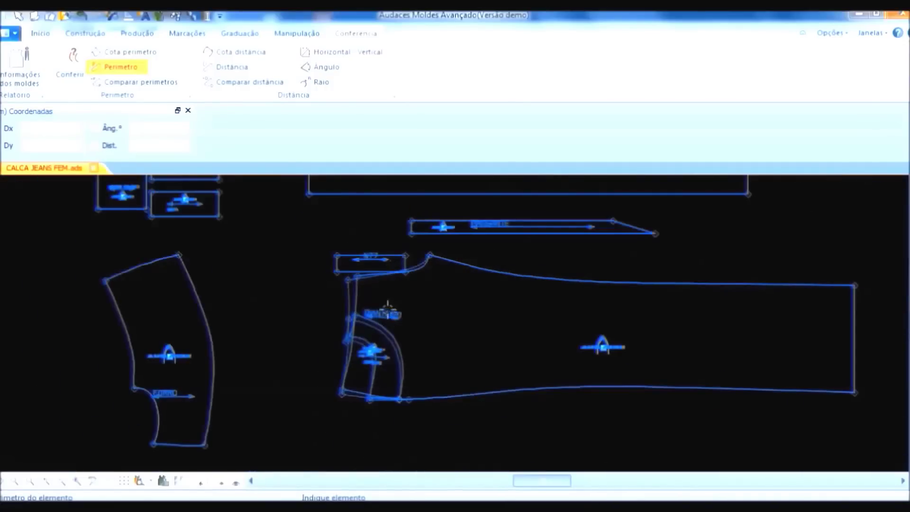
scroll(368, 284, "up", 3)
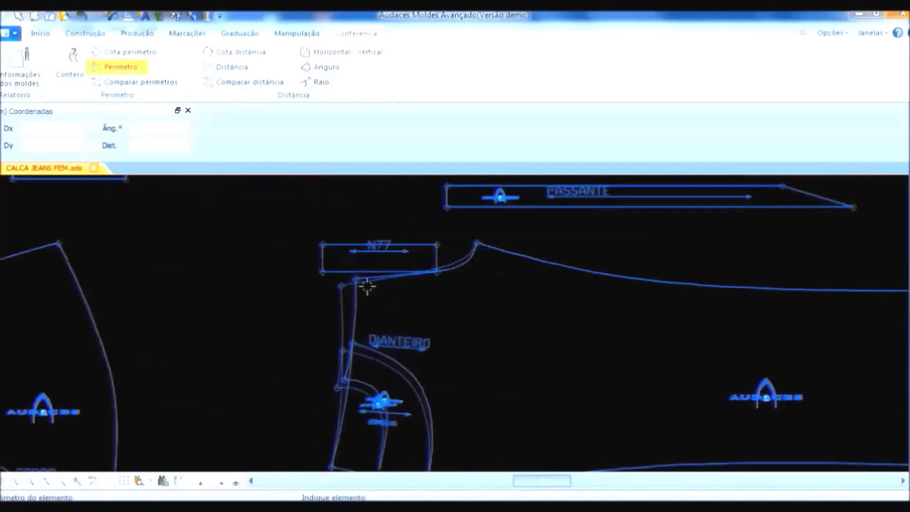
Step: Move the modified front's waist corner at the crotch line by DX -1.4 cm and DY 0
left_click(297, 34)
left_click(62, 81)
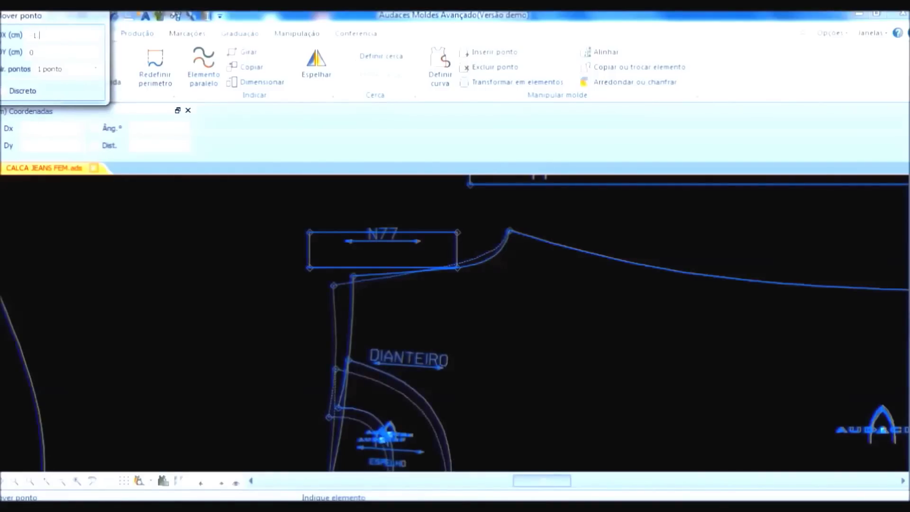
left_click(337, 289)
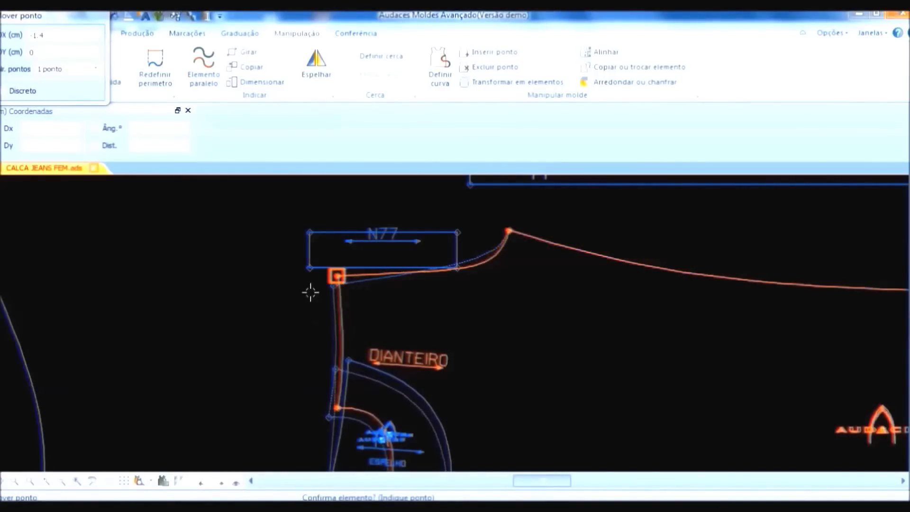
left_click(272, 329)
scroll(436, 272, "up", 2)
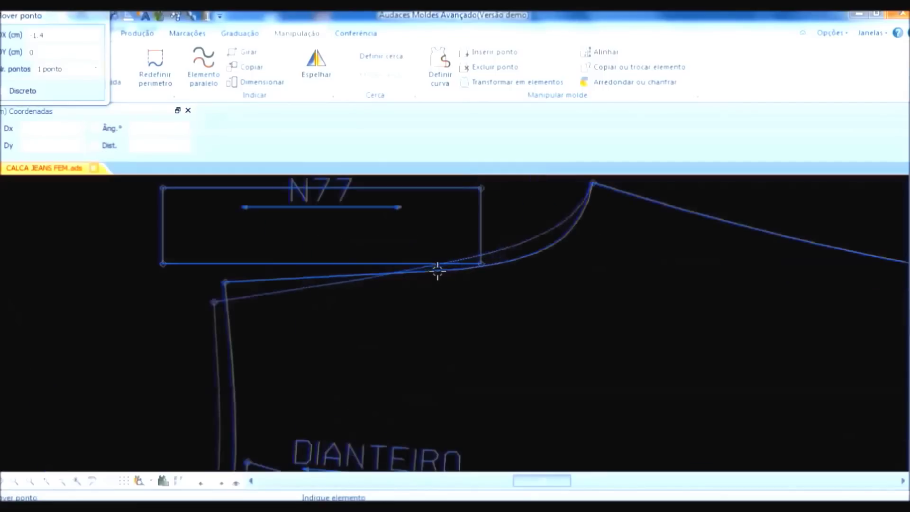
key("Escape")
Step: Place the rectangle's corner on the extended crotch line and measure from its lower edge to the moved waist corner
mouse_move(483, 237)
left_mouse_down()
mouse_move(483, 257)
mouse_move(473, 245)
left_mouse_up()
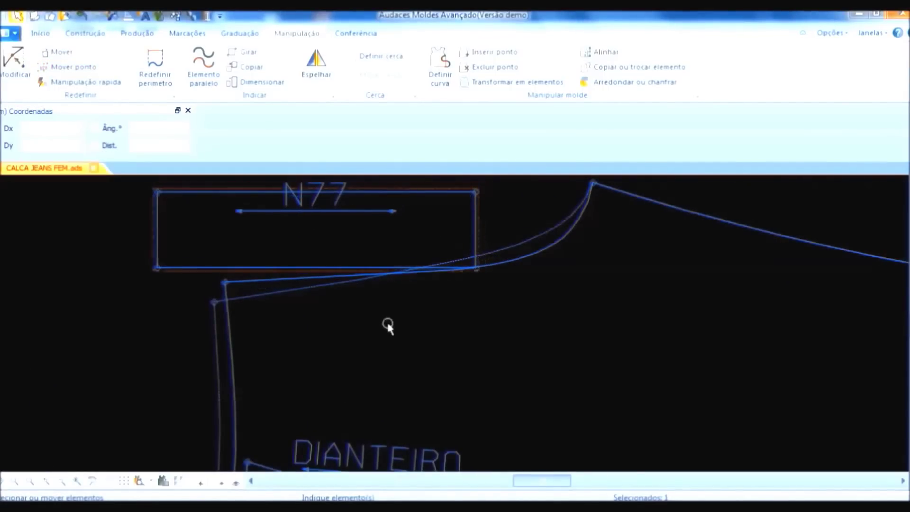
left_click(356, 33)
left_click(227, 67)
left_click(232, 287)
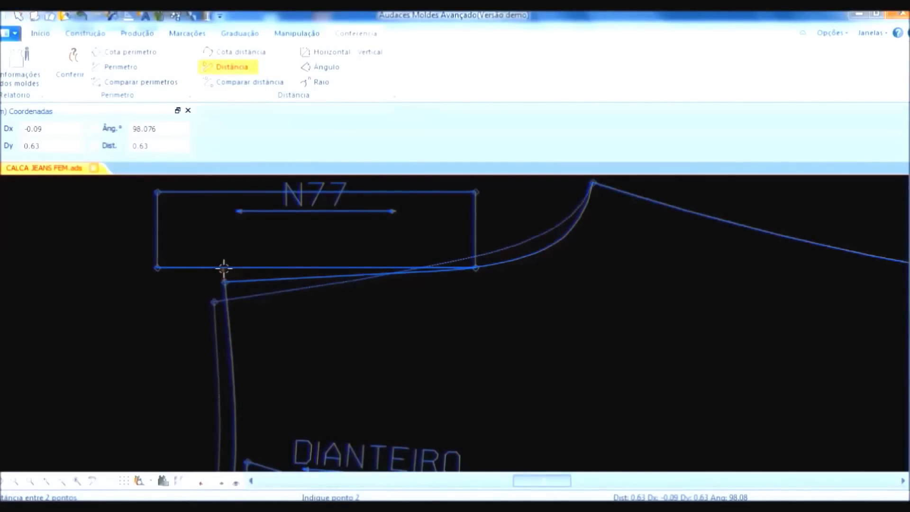
key("Escape")
Step: Move the upper waist corner of the modified ESPELHO piece by DX -0.5 cm and DY 0
scroll(240, 201, "down", 2)
scroll(270, 301, "down", 1)
scroll(258, 325, "up", 3)
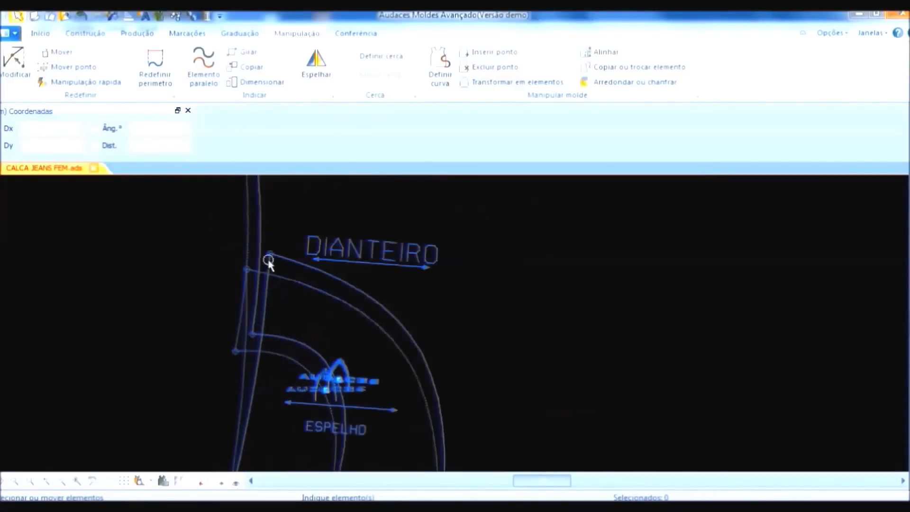
left_click(71, 67)
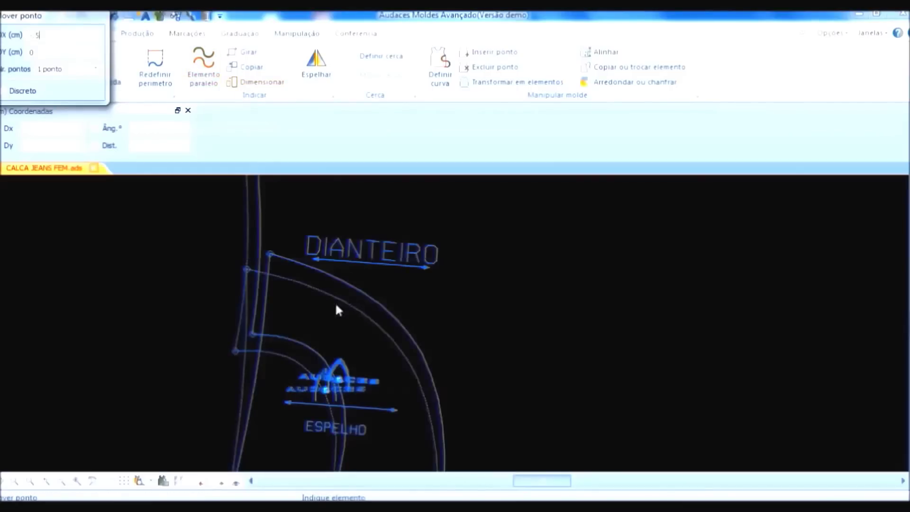
left_click(281, 259)
left_click(277, 258)
scroll(266, 329, "down", 2)
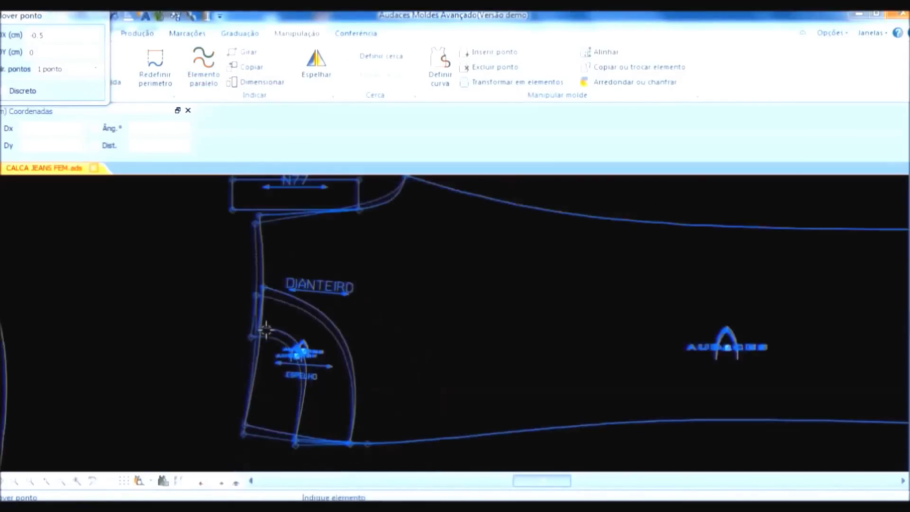
right_click(248, 329)
Step: Draw a small rectangle from the front's waist corner alongside the waistline to check the corner's squareness
scroll(257, 240, "up", 2)
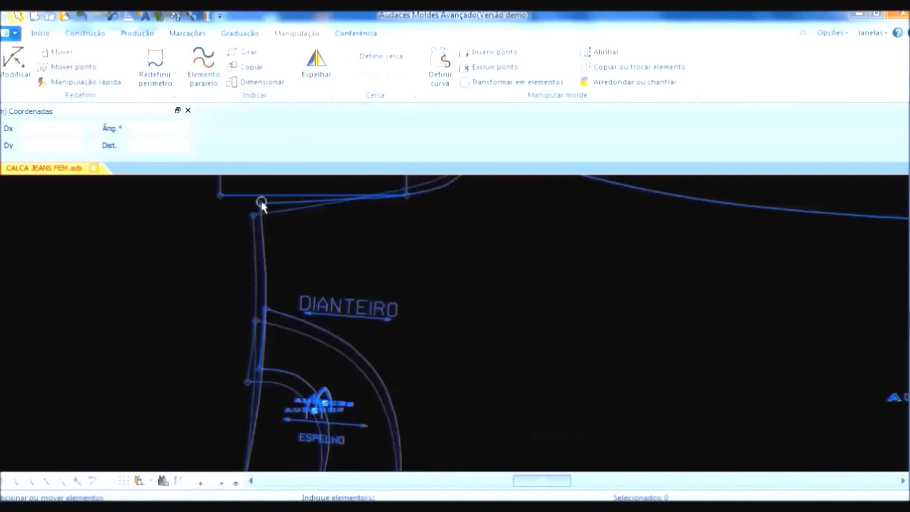
left_click(86, 33)
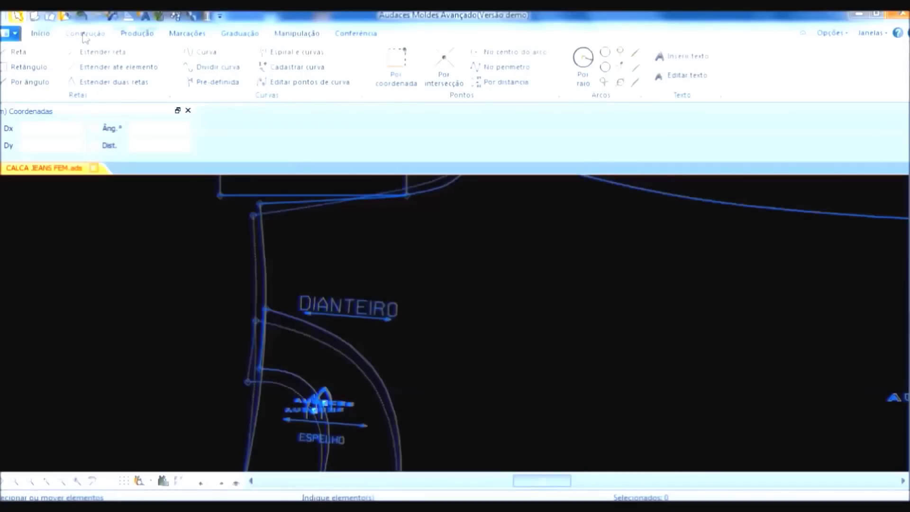
left_click(37, 67)
left_click(260, 204)
scroll(277, 208, "up", 3)
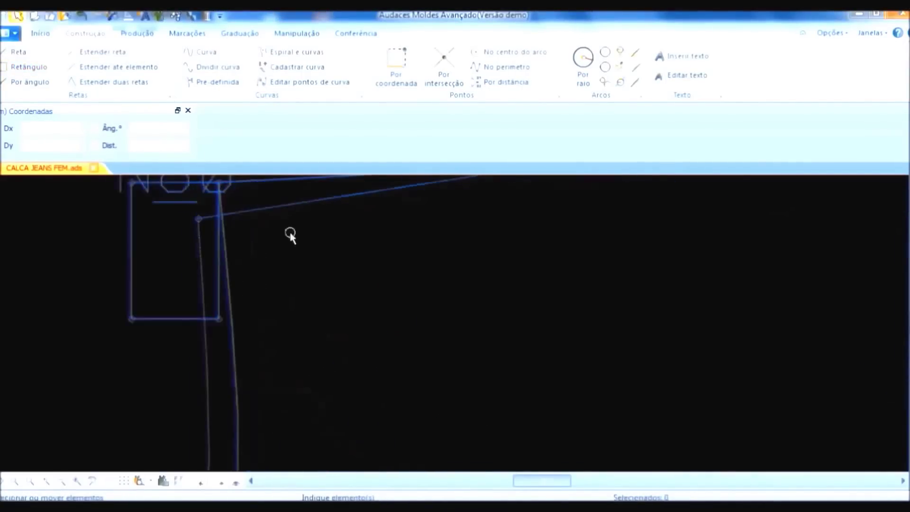
scroll(304, 285, "down", 2)
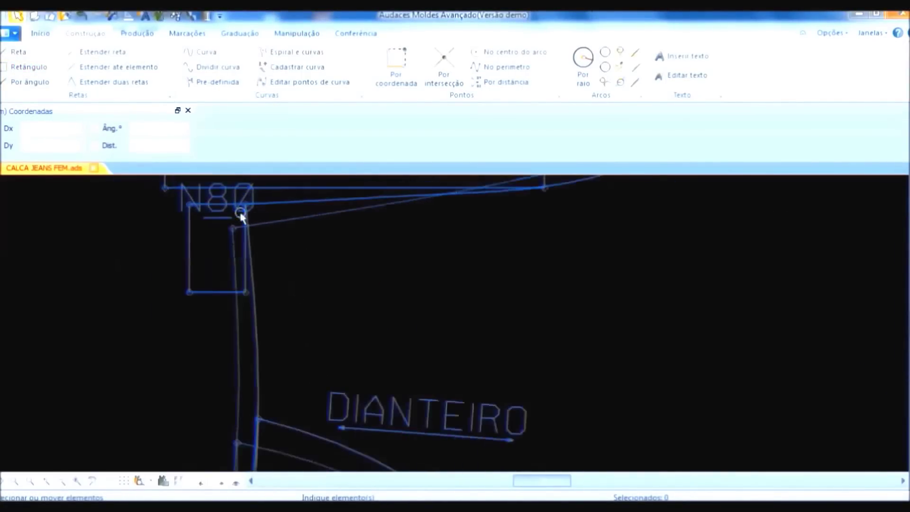
scroll(244, 206, "up", 3)
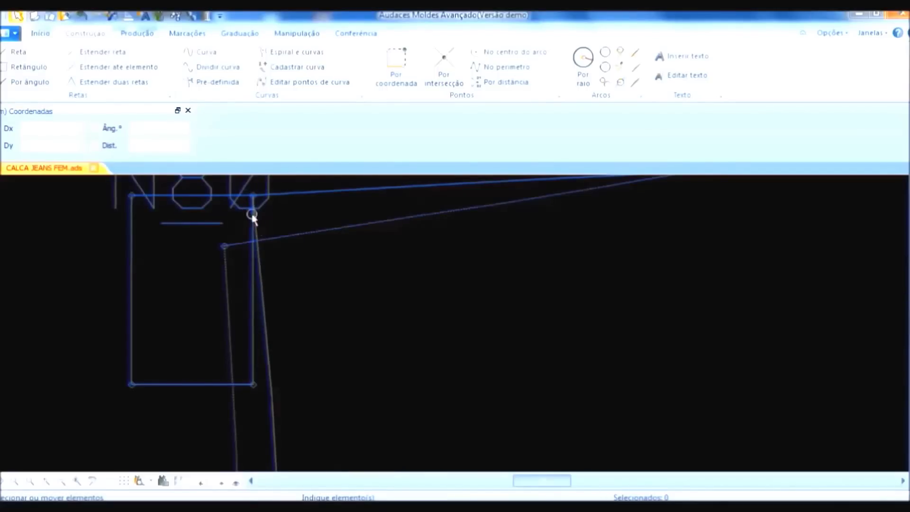
Step: Create a parallel element of the front's crotch line, offset inward inside the piece
left_click(303, 34)
left_click(203, 71)
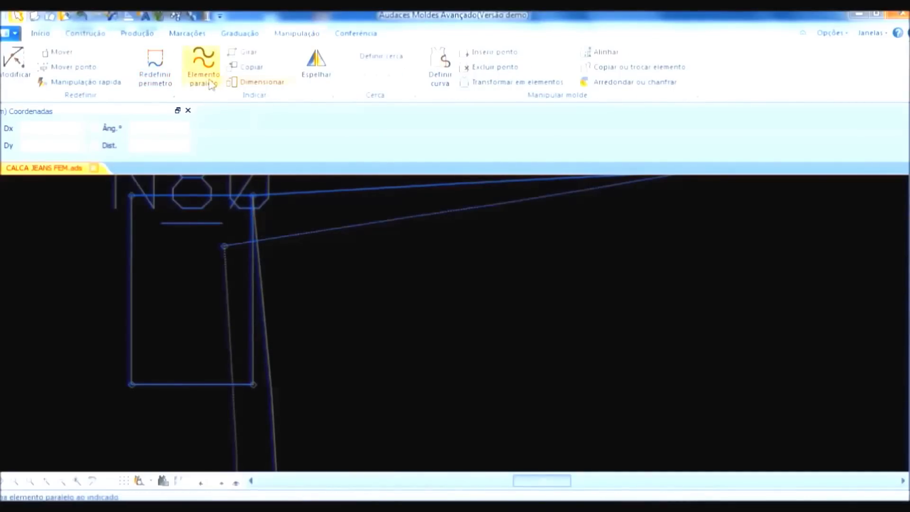
left_click(311, 192)
left_click(304, 233)
key("Escape")
scroll(253, 239, "up", 2)
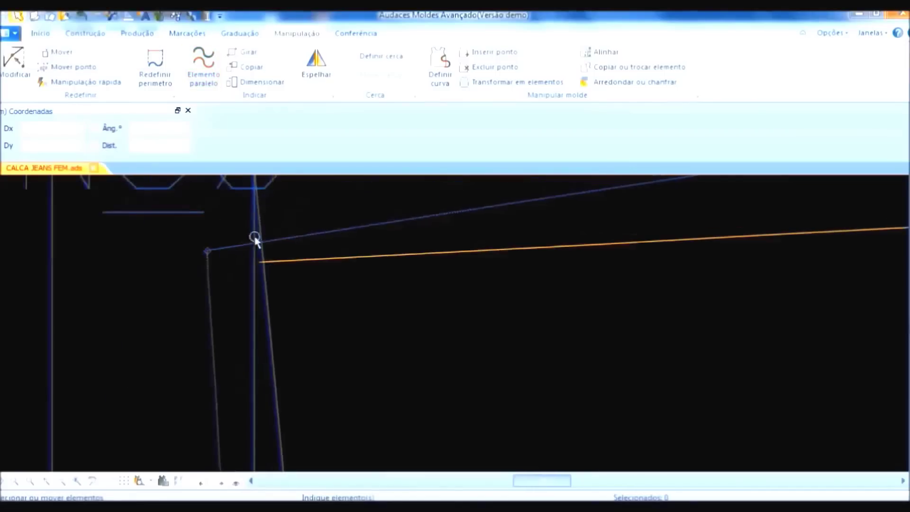
scroll(242, 223, "down", 2)
scroll(299, 247, "down", 3)
scroll(276, 294, "down", 1)
Step: Move the front's pocket-opening waist point and the adjoining pocket piece's upper waist corner by DX -0.5 cm and DY 0
scroll(284, 424, "up", 1)
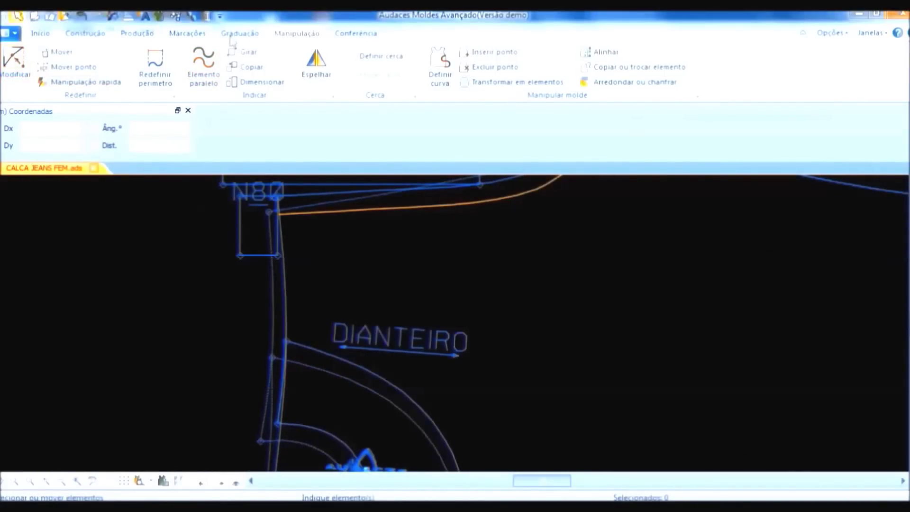
left_click(59, 66)
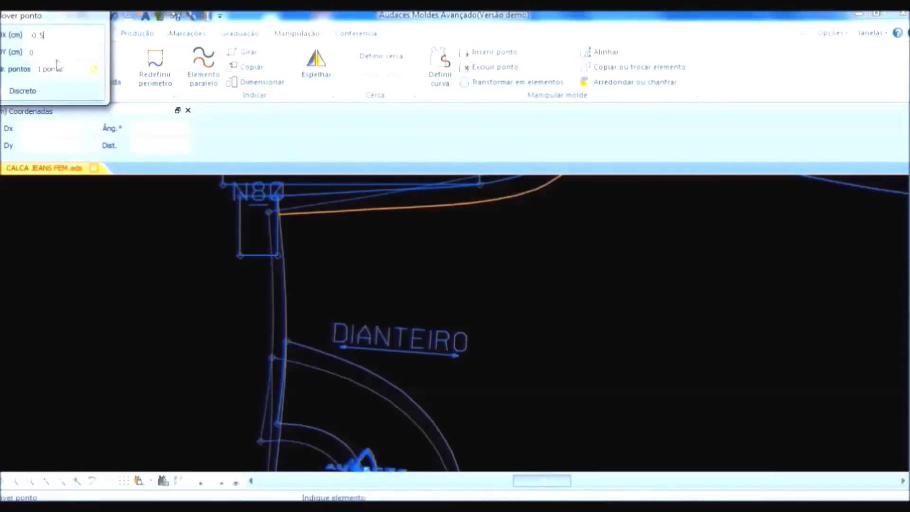
left_click(277, 423)
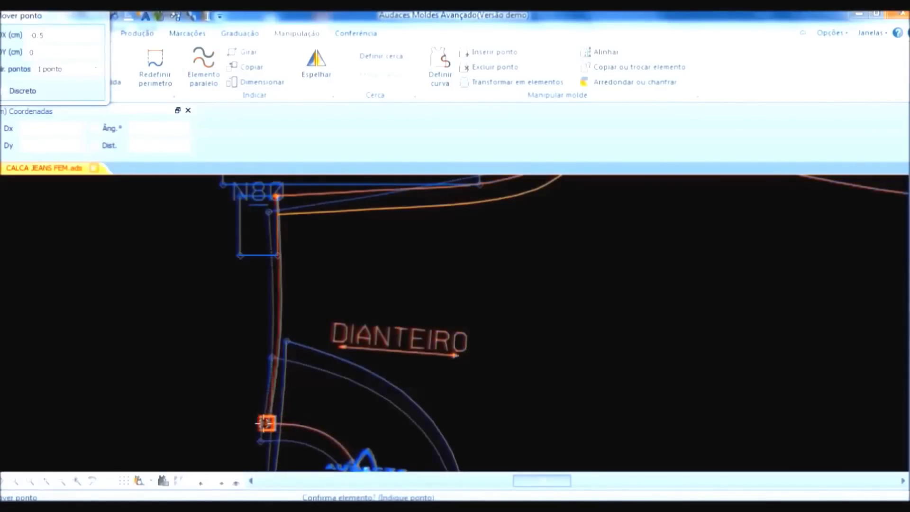
left_click(286, 340)
scroll(289, 350, "down", 1)
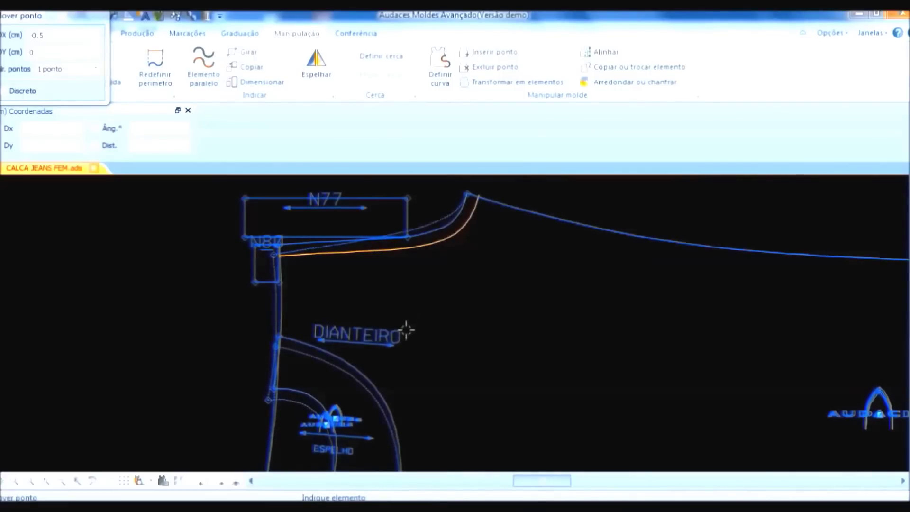
key("Escape")
Step: Reshape the front's waistline by moving the curve points closest to its crotch-side corner
scroll(264, 258, "up", 3)
left_click(299, 336)
scroll(298, 328, "up", 3)
left_click(288, 228)
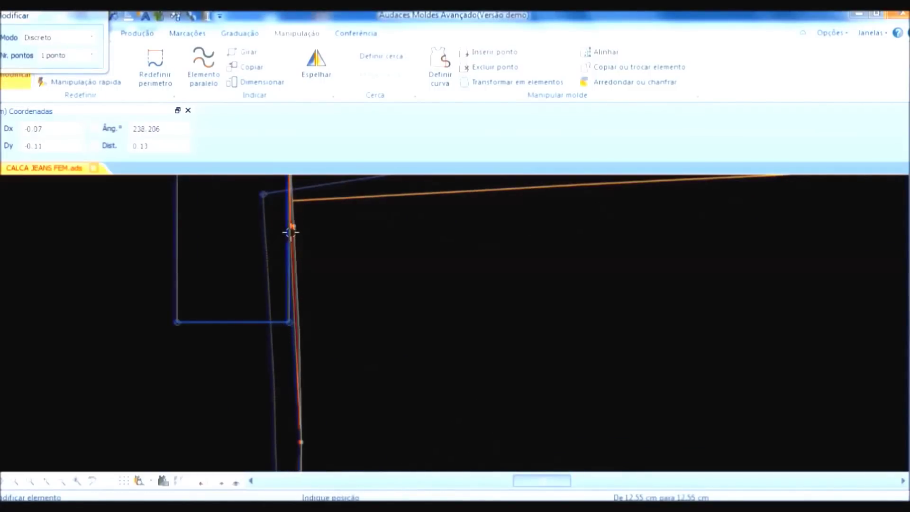
left_click(294, 434)
scroll(301, 213, "down", 4)
scroll(310, 202, "up", 1)
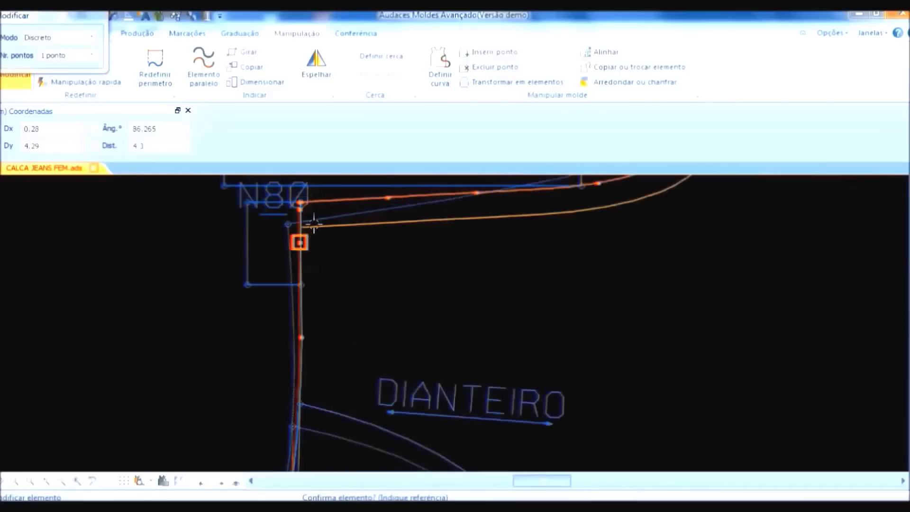
Step: Modify the front's waistline point just before the pocket pieces to smooth the waist curve
scroll(314, 223, "up", 3)
scroll(276, 256, "down", 2)
scroll(277, 256, "down", 2)
scroll(291, 325, "up", 1)
left_click(268, 322)
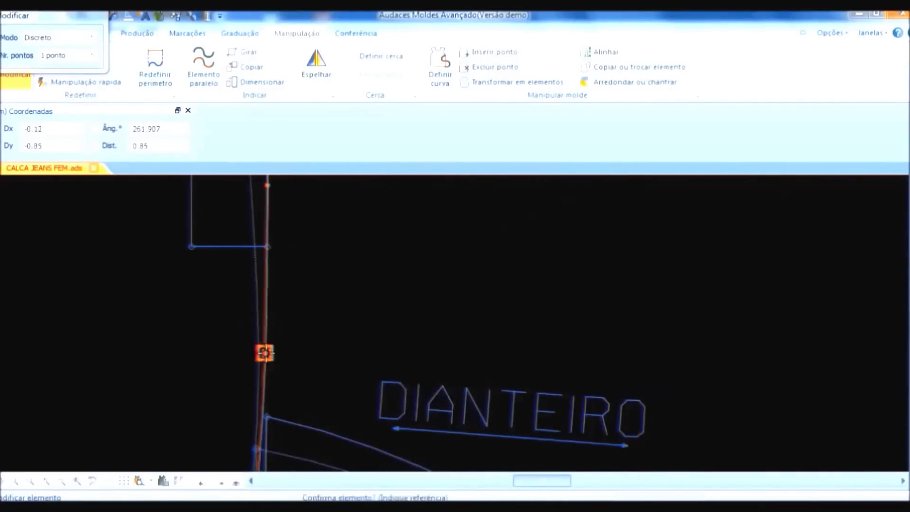
left_click(267, 353)
scroll(280, 368, "down", 2)
scroll(285, 379, "up", 2)
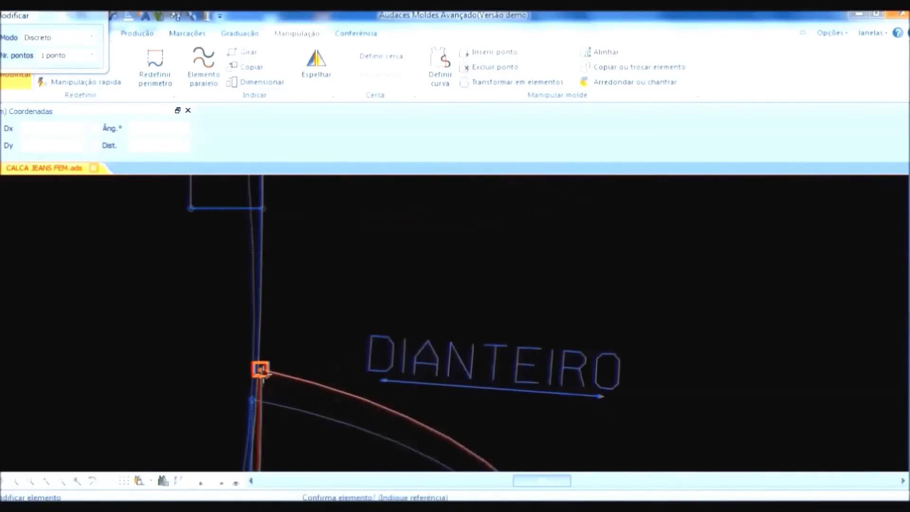
Step: Adjust the waist edge around the pocket pieces and finish modifying the outline
scroll(284, 331, "down", 2)
right_click(284, 331)
scroll(287, 331, "down", 2)
scroll(270, 379, "up", 3)
left_click(297, 348)
left_click(241, 347)
scroll(246, 286, "down", 1)
scroll(261, 321, "down", 2)
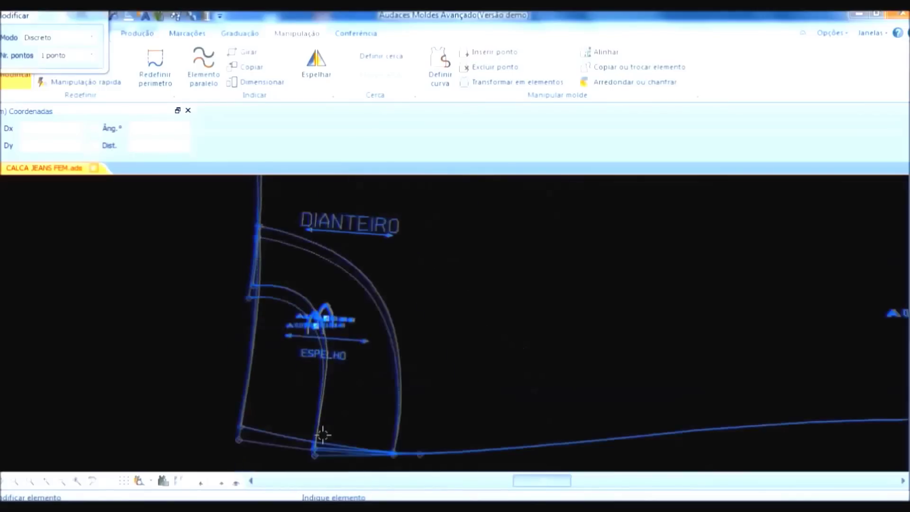
scroll(204, 332, "down", 3)
right_click(180, 380)
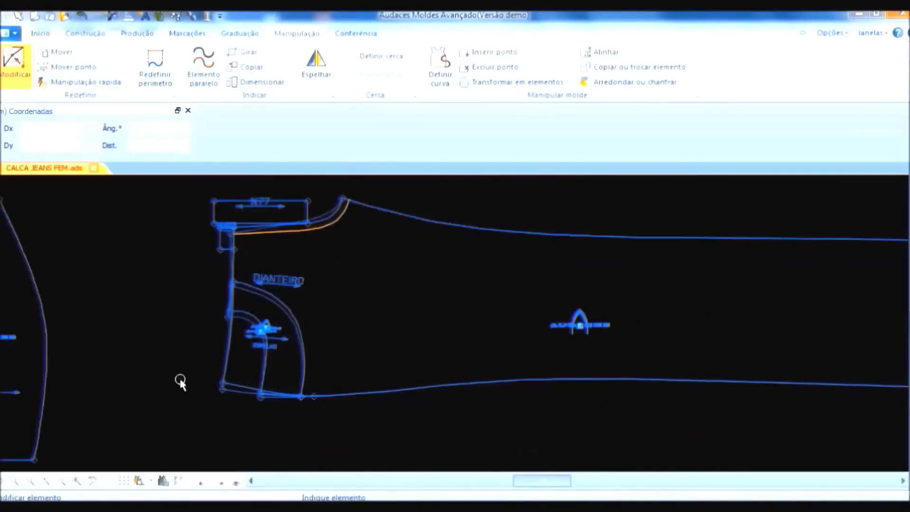
Step: Delete the two check rectangles N80 and N77 beside the front's waist corner and crotch line
scroll(211, 220, "up", 2)
left_click(232, 269)
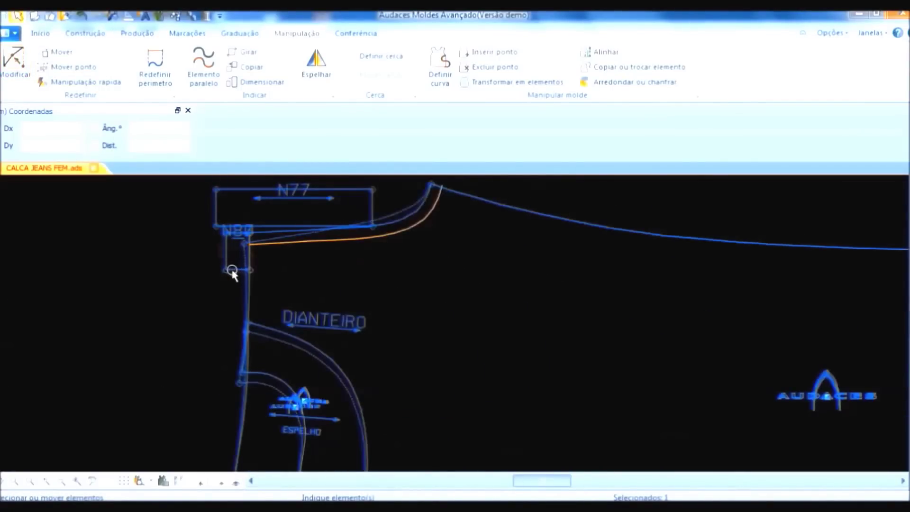
key("Delete")
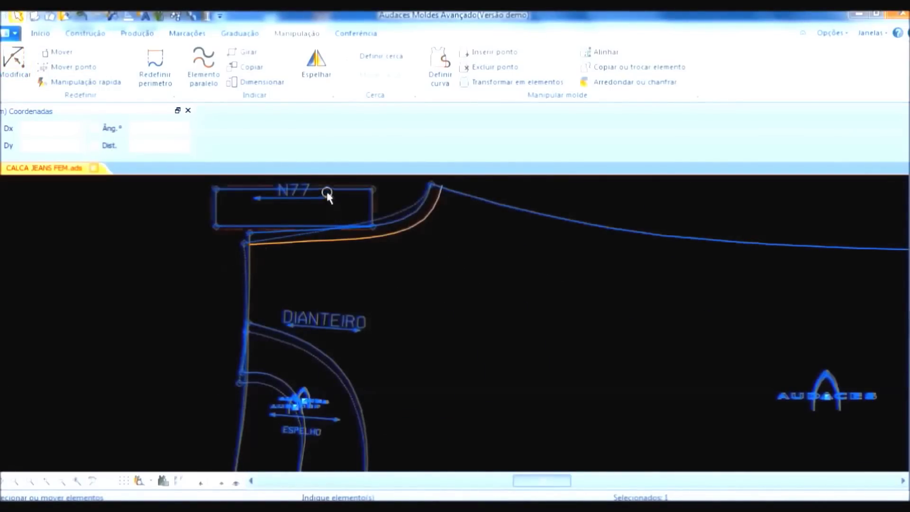
key("Delete")
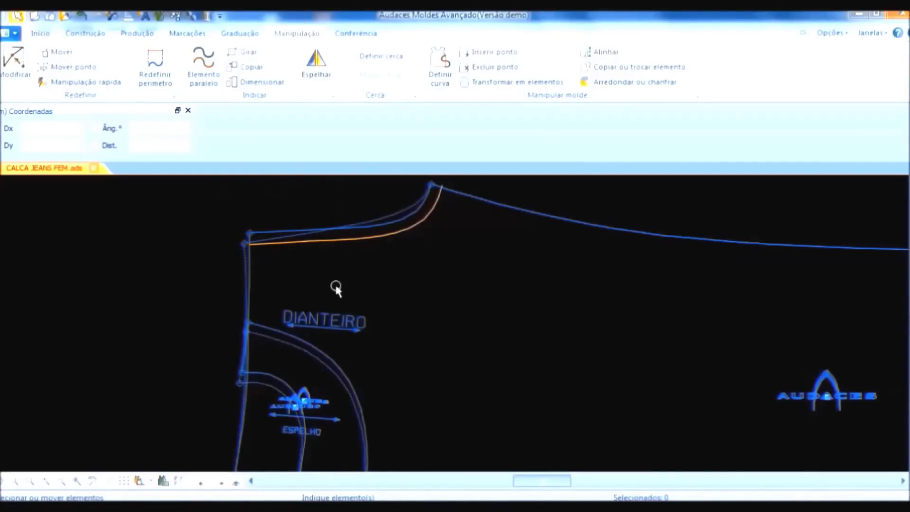
Step: Measure the perimeter of the corrected front crotch line and compare its shape with the original outline
left_click(356, 33)
left_click(113, 71)
left_click(348, 231)
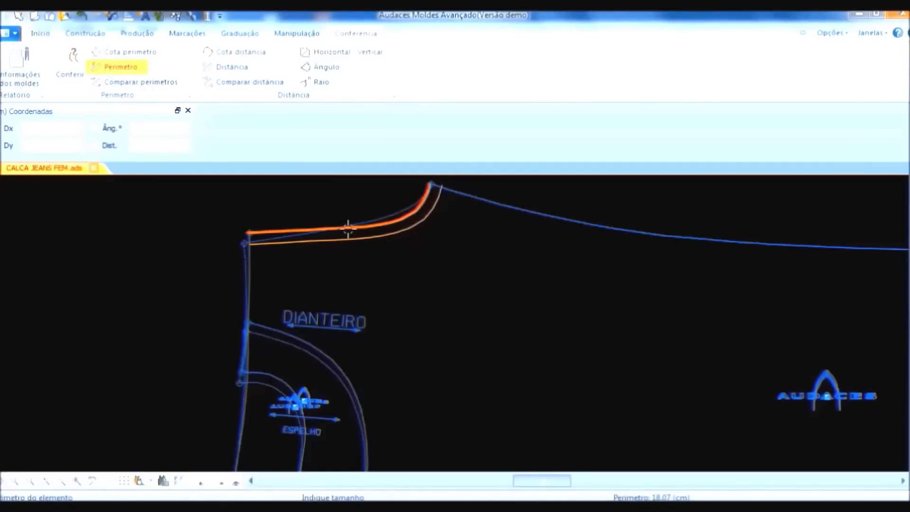
right_click(348, 227)
scroll(349, 223, "down", 3)
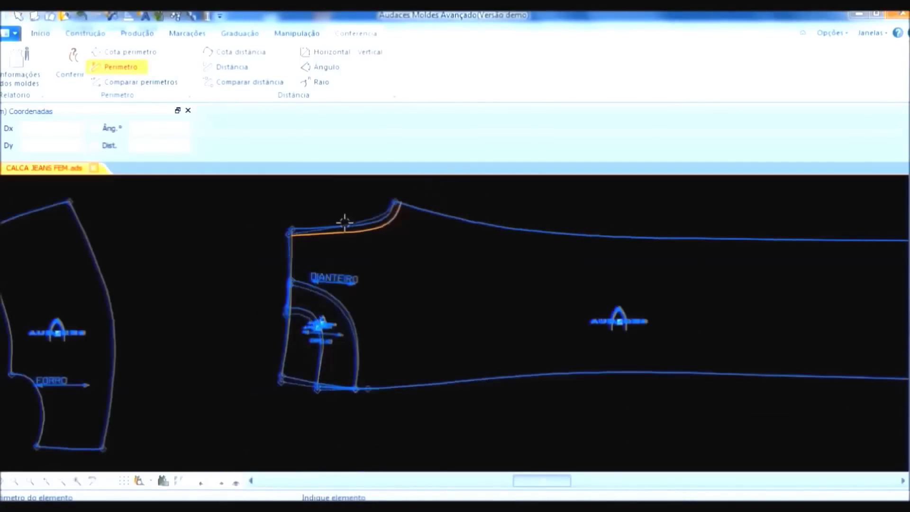
scroll(344, 220, "up", 3)
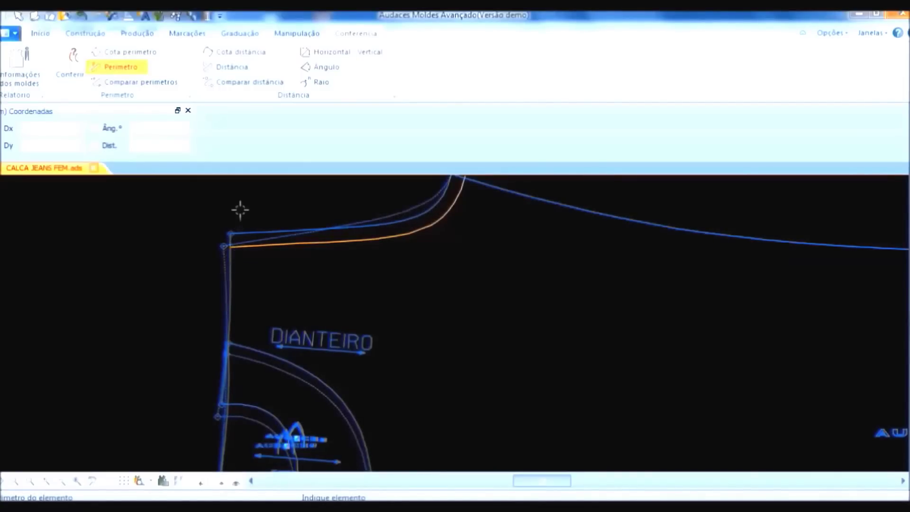
scroll(240, 210, "down", 2)
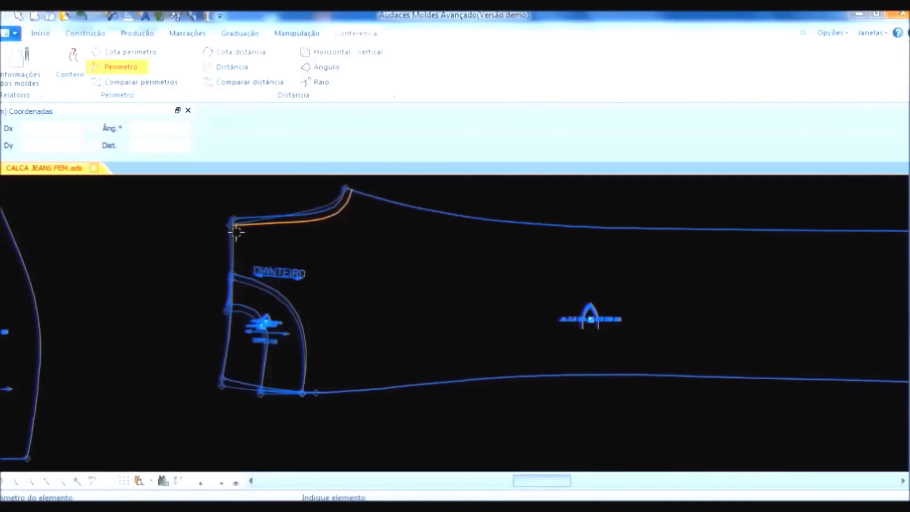
scroll(241, 214, "up", 2)
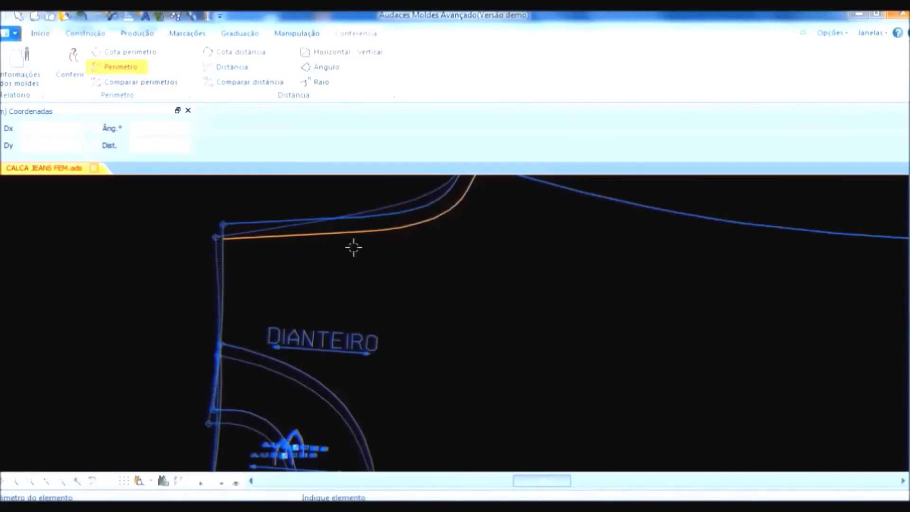
scroll(212, 236, "down", 3)
scroll(307, 237, "up", 3)
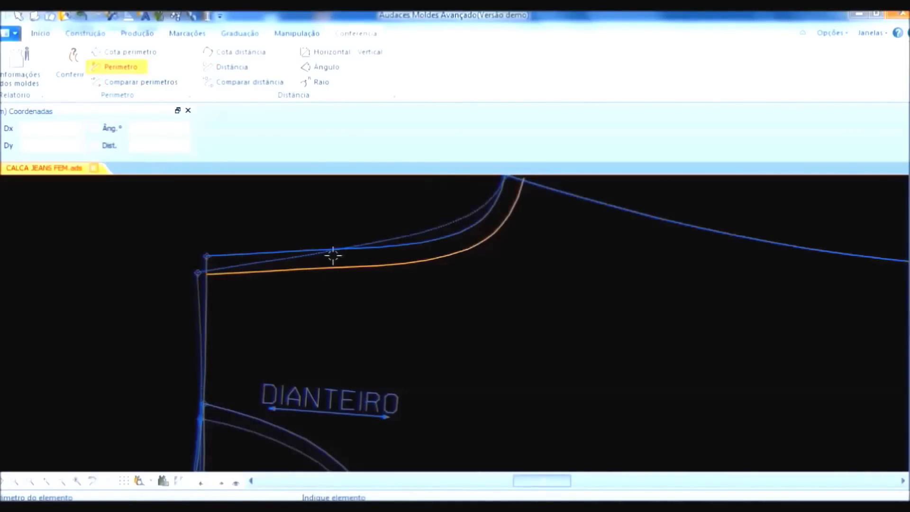
Step: Draw a narrow rectangle from the bend of the corrected crotch curve, extending beyond the waist corner
left_click(85, 34)
left_click(29, 67)
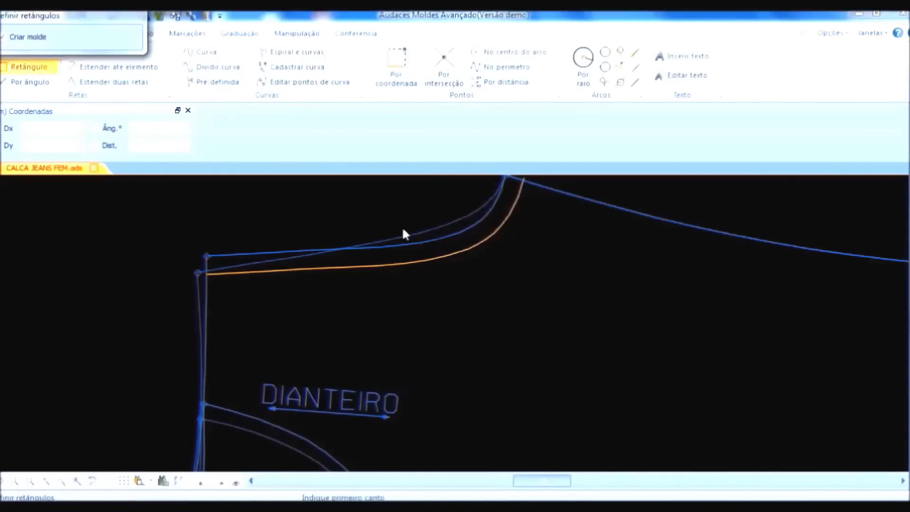
left_click(412, 243)
left_click(158, 216)
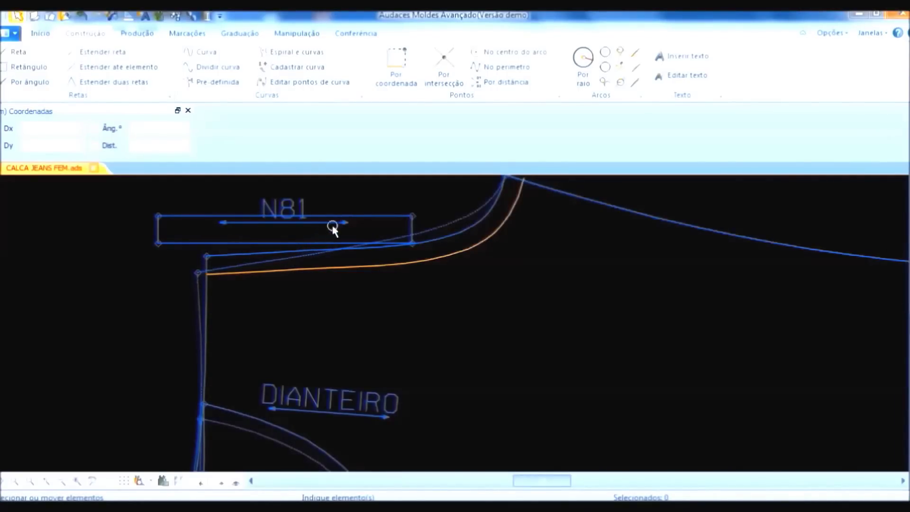
Step: Move the new rectangle so its upper edge starts at the crotch curve's bend and extends beneath the crotch tip
scroll(331, 225, "down", 3)
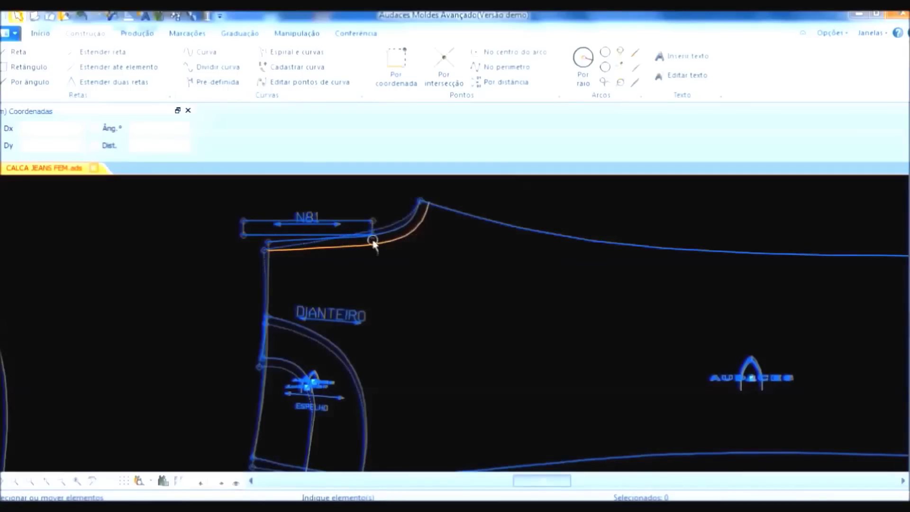
scroll(257, 243, "down", 1)
scroll(258, 244, "up", 4)
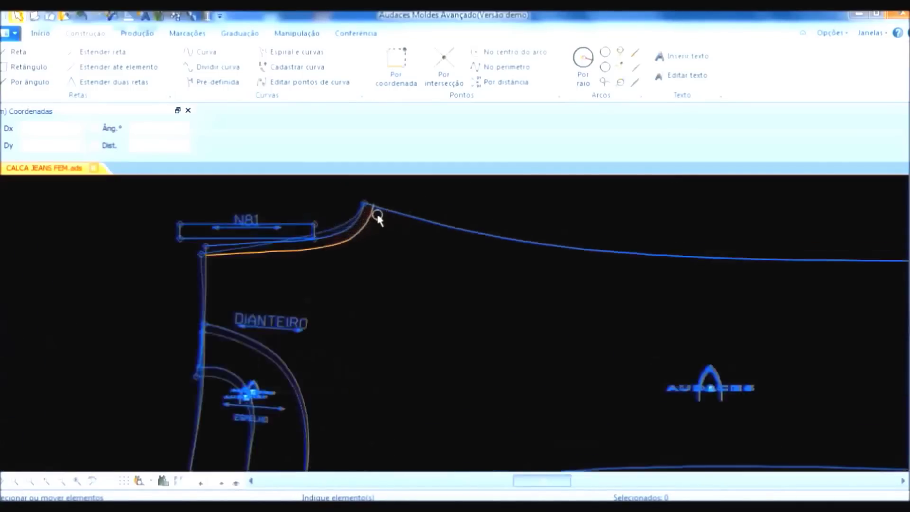
left_click_drag(278, 230, 501, 251)
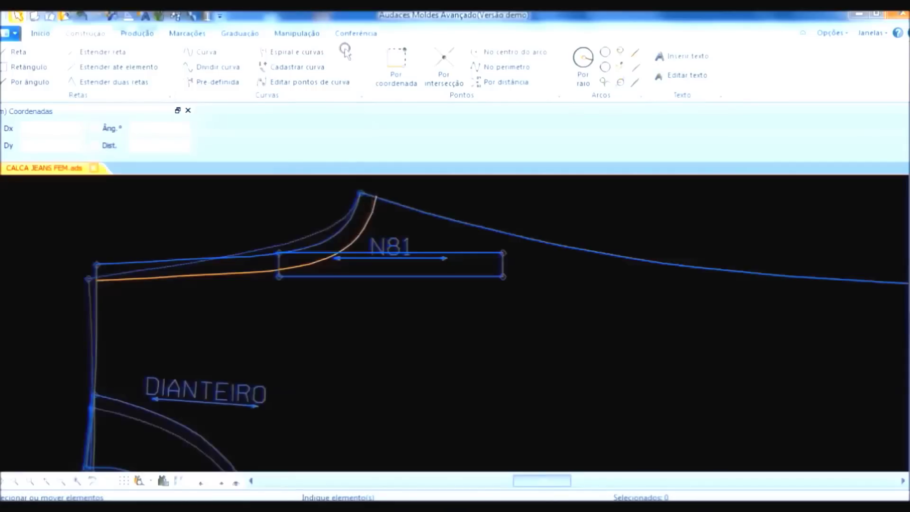
Step: Measure the vertical distance from the front's crotch tip to the rectangle's upper edge
left_click(351, 34)
left_click(231, 66)
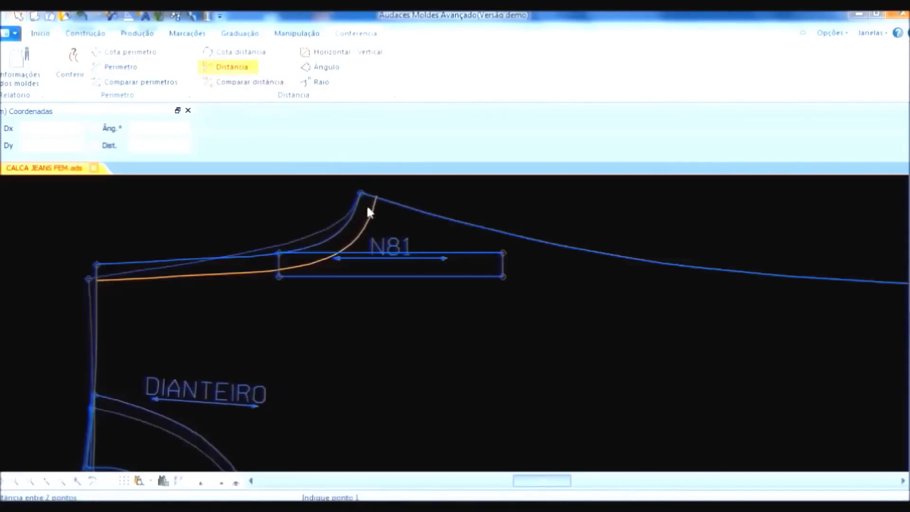
left_click(362, 194)
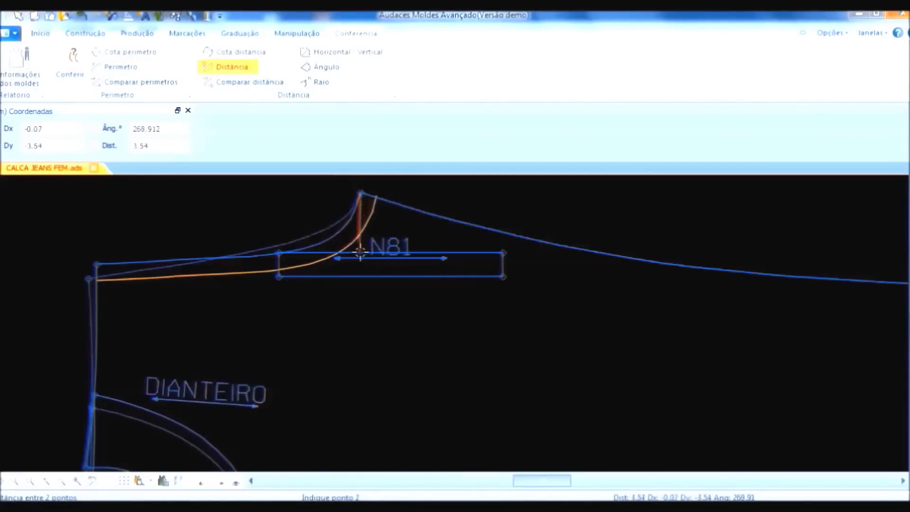
left_click(360, 253)
scroll(309, 201, "down", 3)
scroll(265, 234, "down", 2)
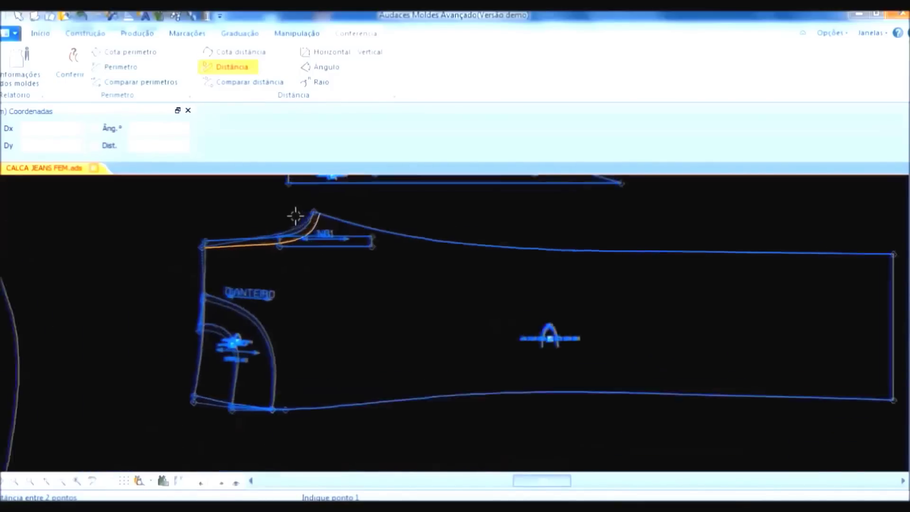
scroll(295, 216, "up", 3)
key("Escape")
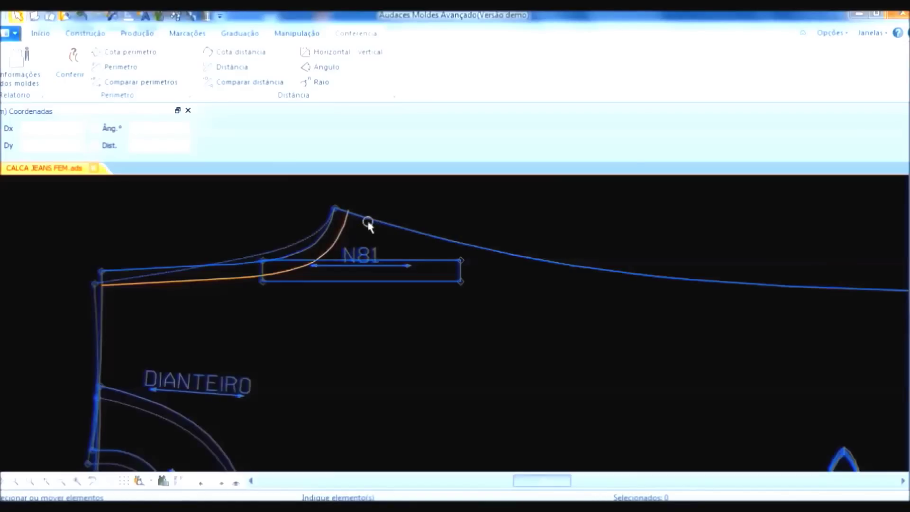
Step: Examine the corrected crotch and waist of the front piece against the original outline and the surrounding pattern pieces
scroll(327, 256, "down", 2)
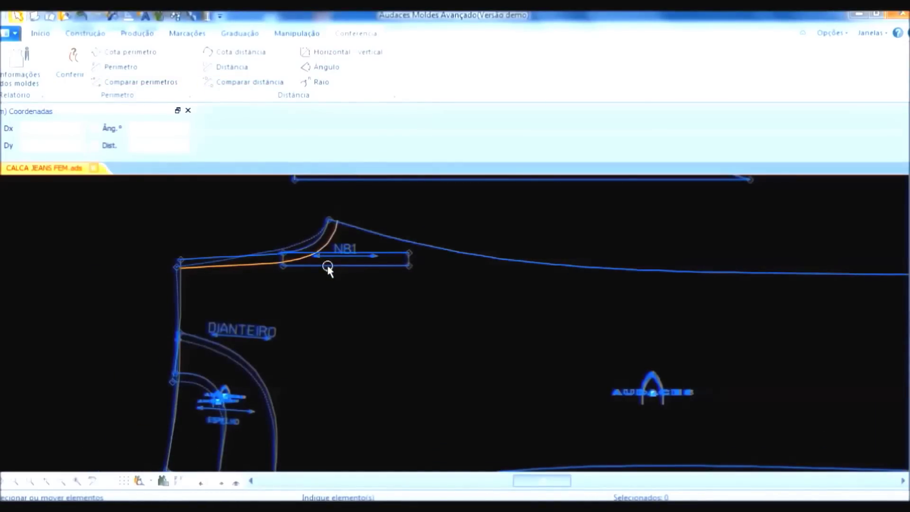
scroll(327, 270, "down", 2)
scroll(238, 264, "up", 3)
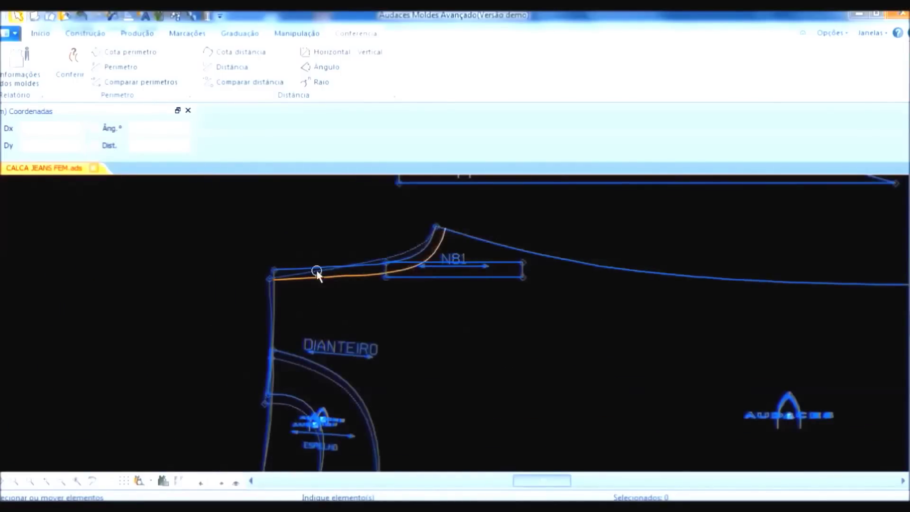
scroll(279, 287, "down", 2)
scroll(383, 306, "down", 3)
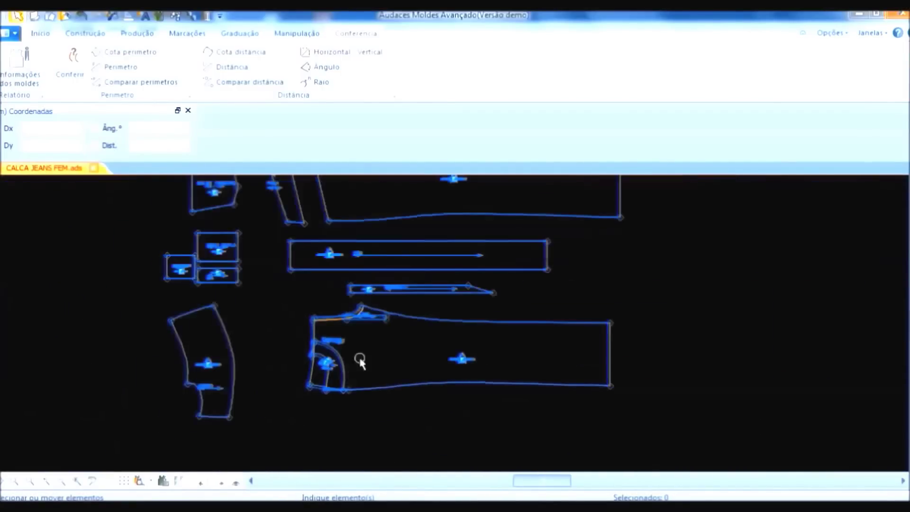
scroll(359, 356, "up", 3)
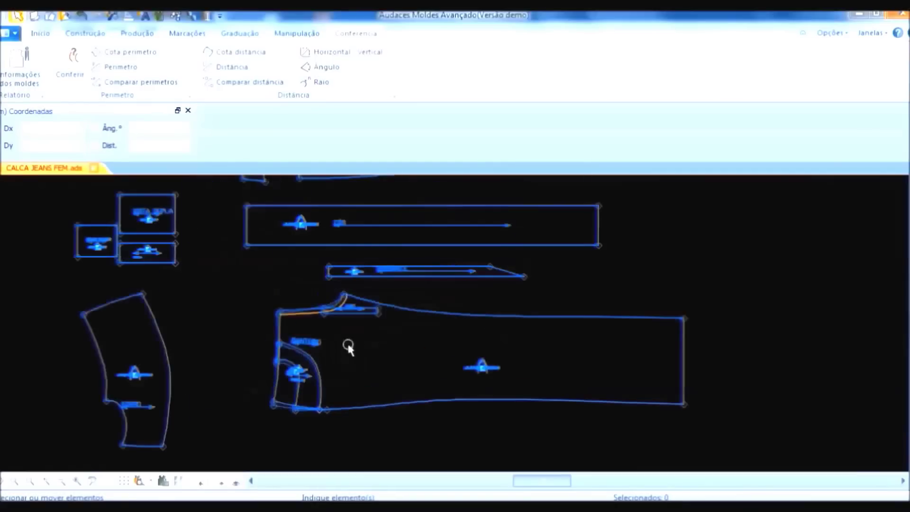
scroll(312, 284, "down", 1)
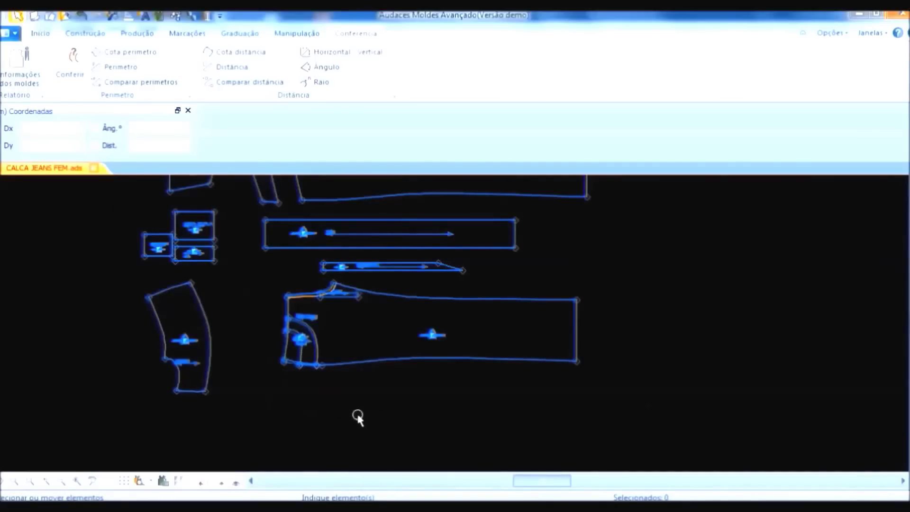
scroll(327, 301, "up", 3)
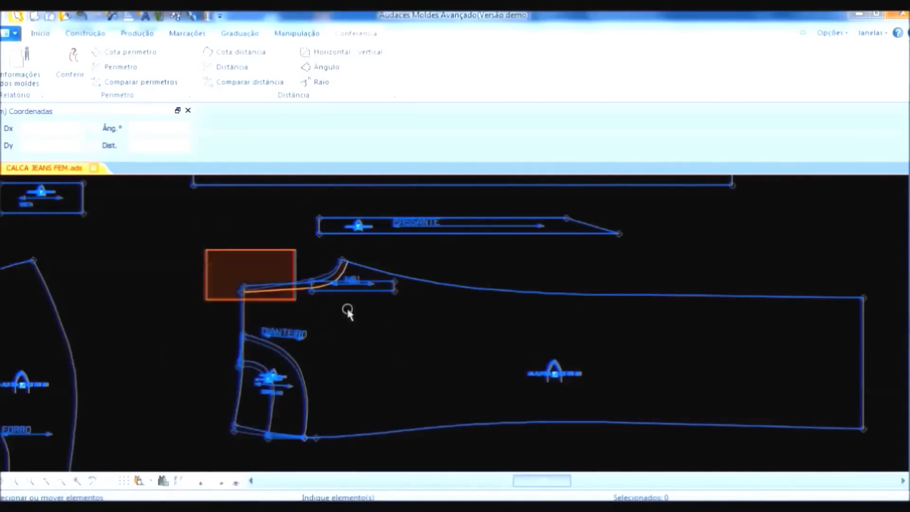